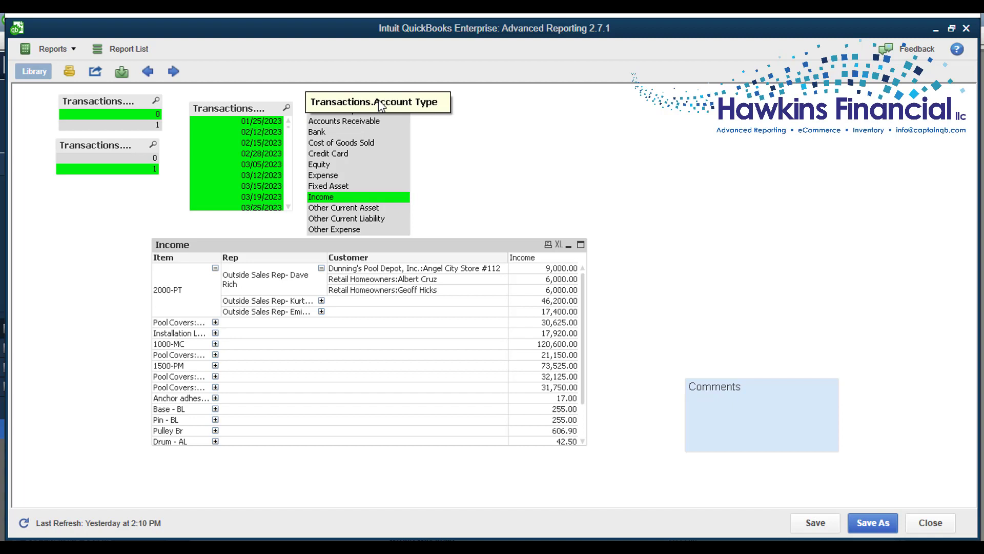
Set the title of the Transactions.Pending list box to "Pending" in its properties.
right_click(116, 101)
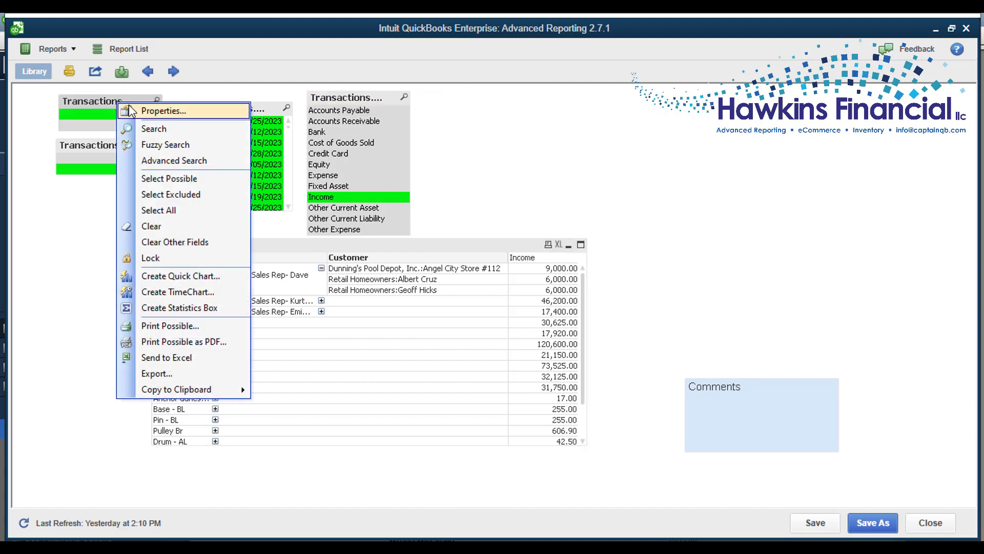
click(135, 110)
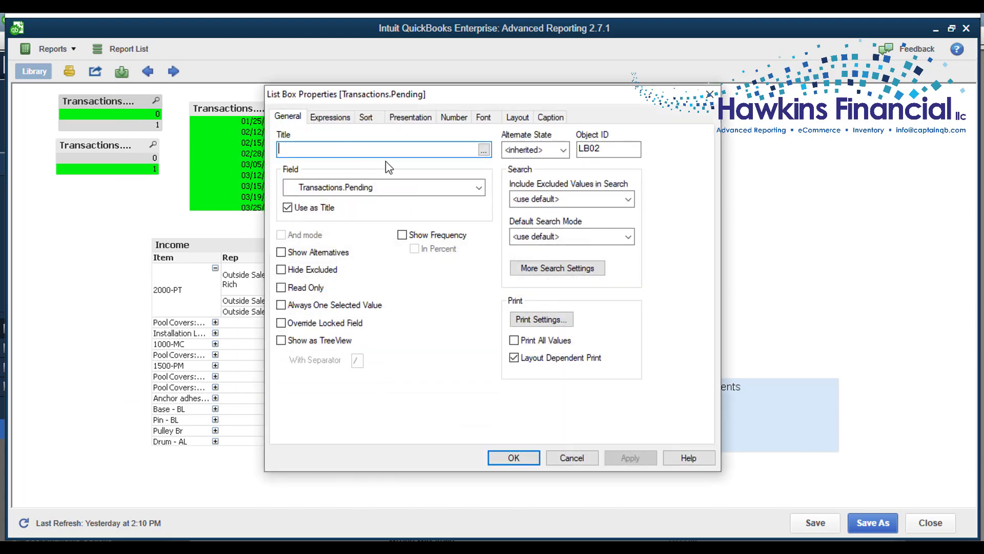
text(Pending)
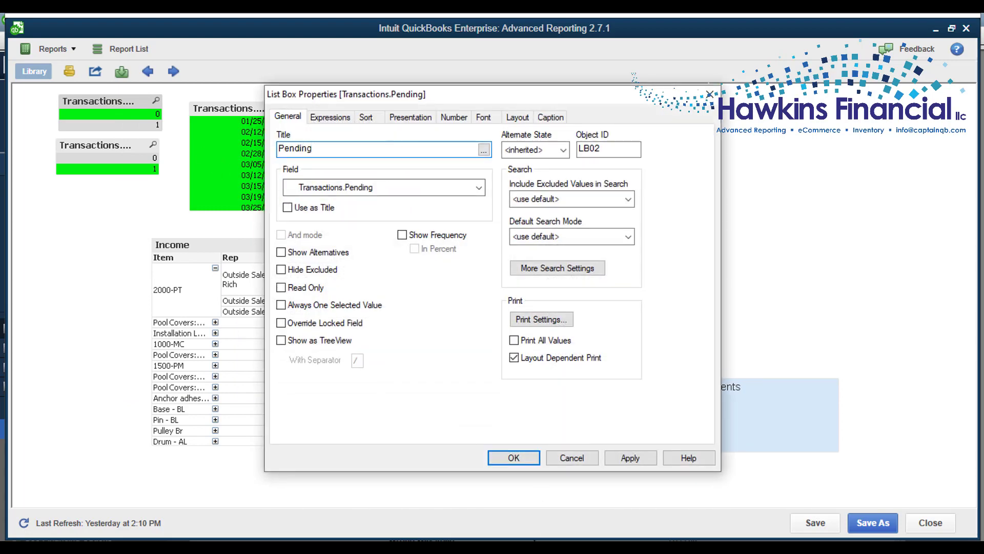
click(512, 458)
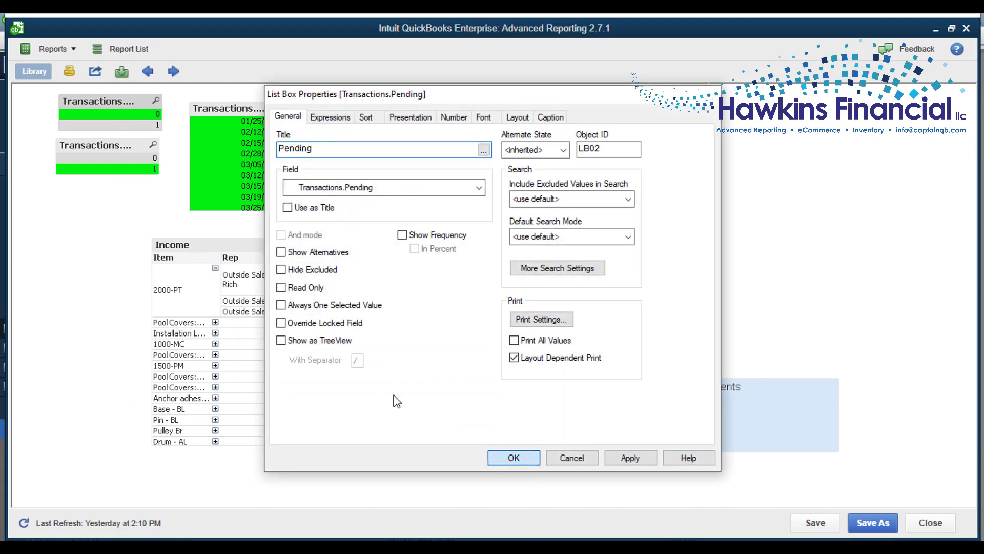
Set the title of the Transactions.Posting list box below the Pending one to "Posting".
right_click(119, 144)
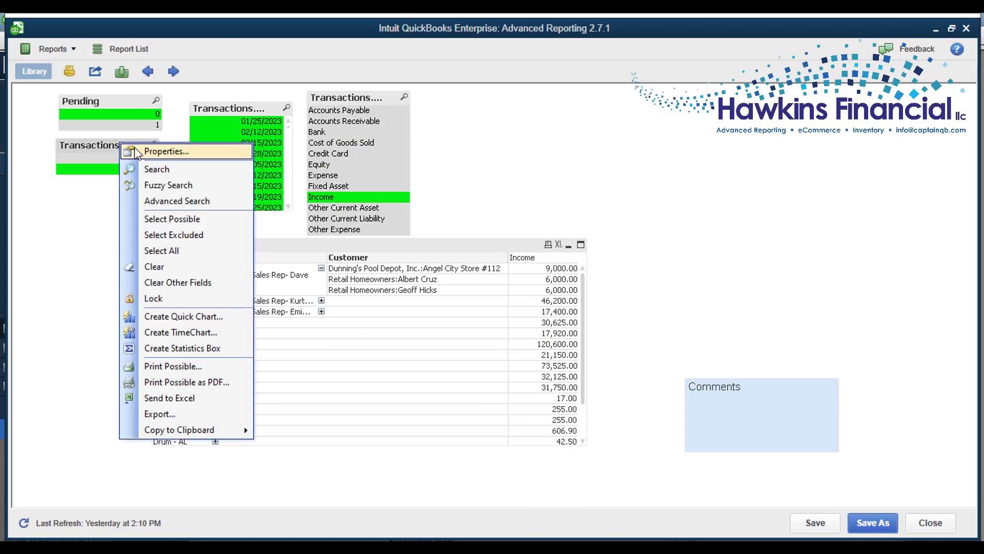
click(141, 149)
text(Posting)
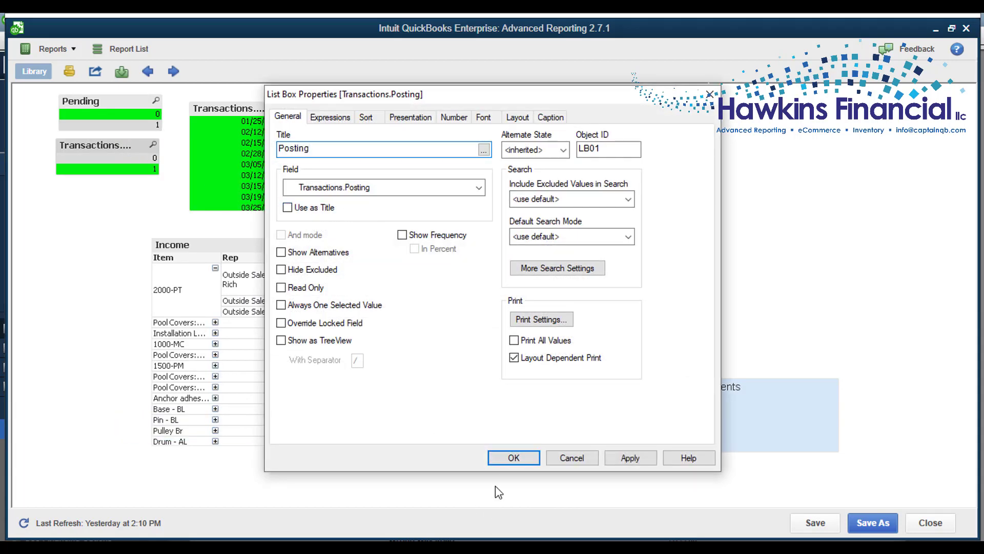
click(512, 458)
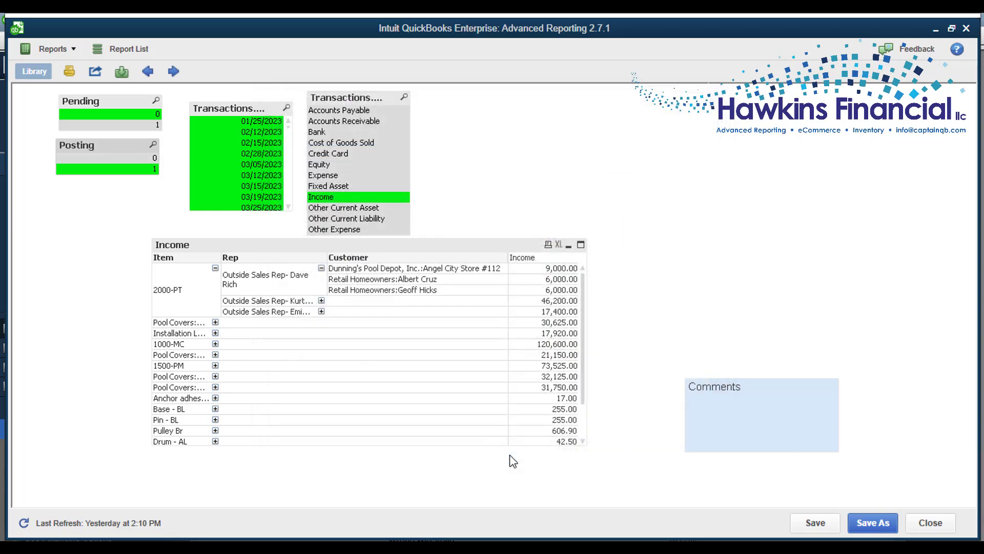
Set the title of the Transactions.Txn Date list box, the one listing dates, to "Txn Date".
right_click(212, 111)
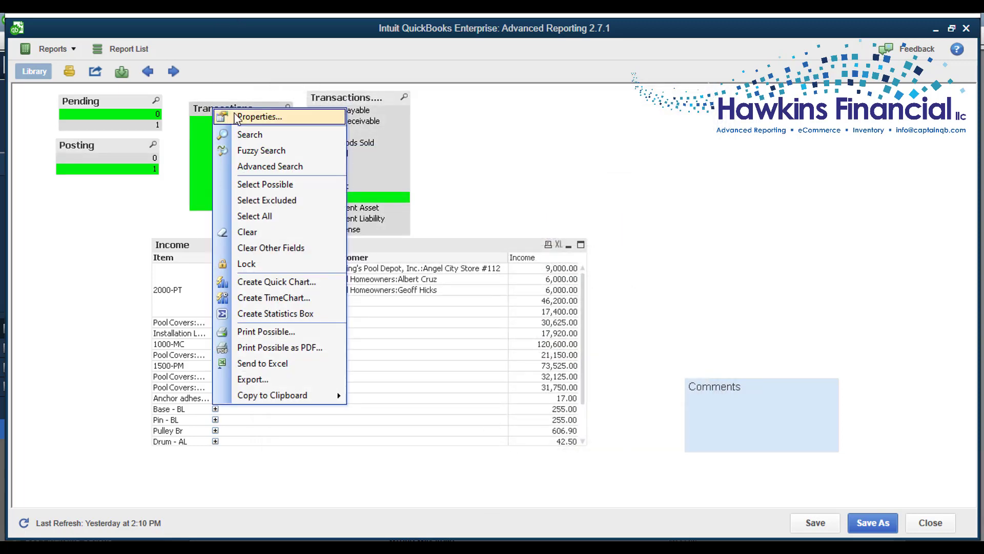
click(272, 113)
text(T)
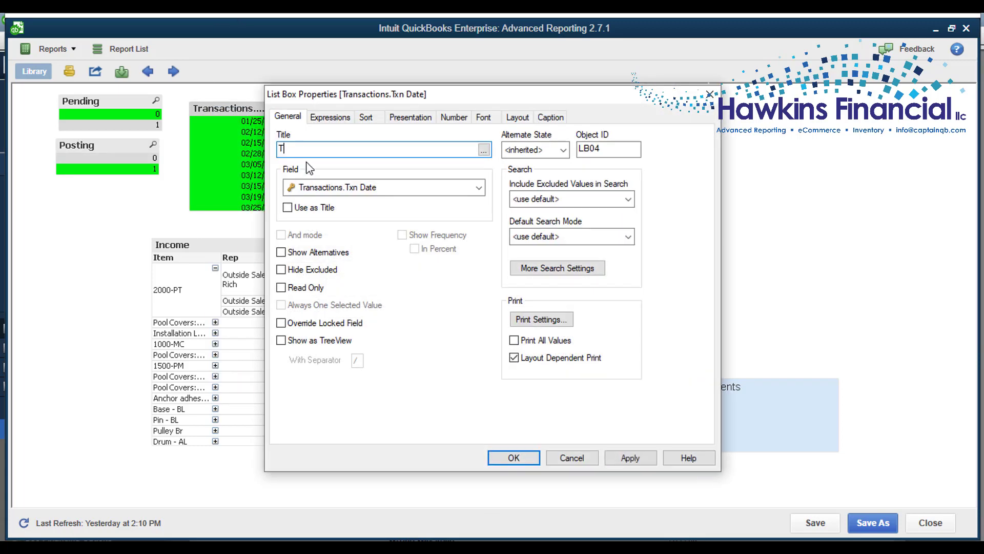
text(xn Date)
click(514, 457)
Set the title of the Transactions.Account Type list box to "Account Type".
right_click(346, 97)
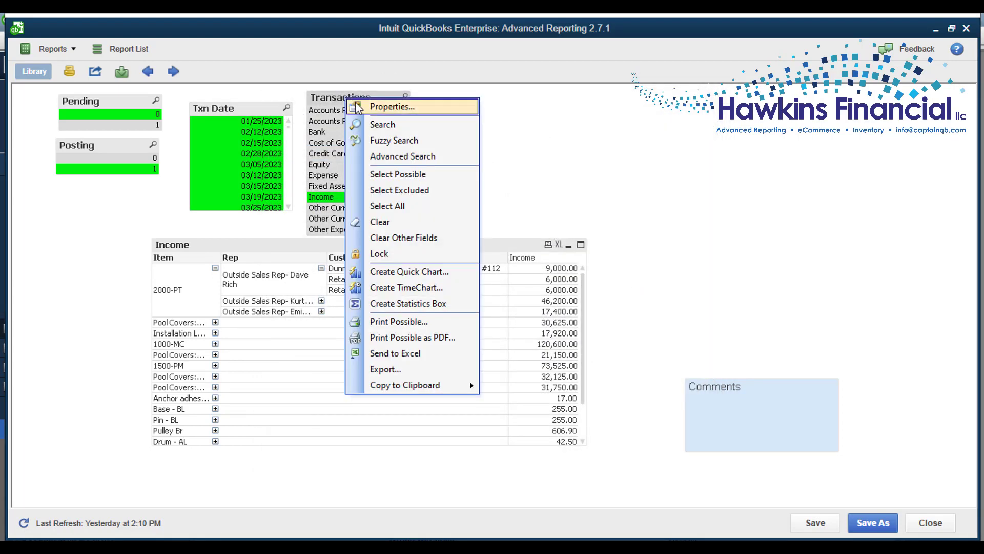
click(361, 104)
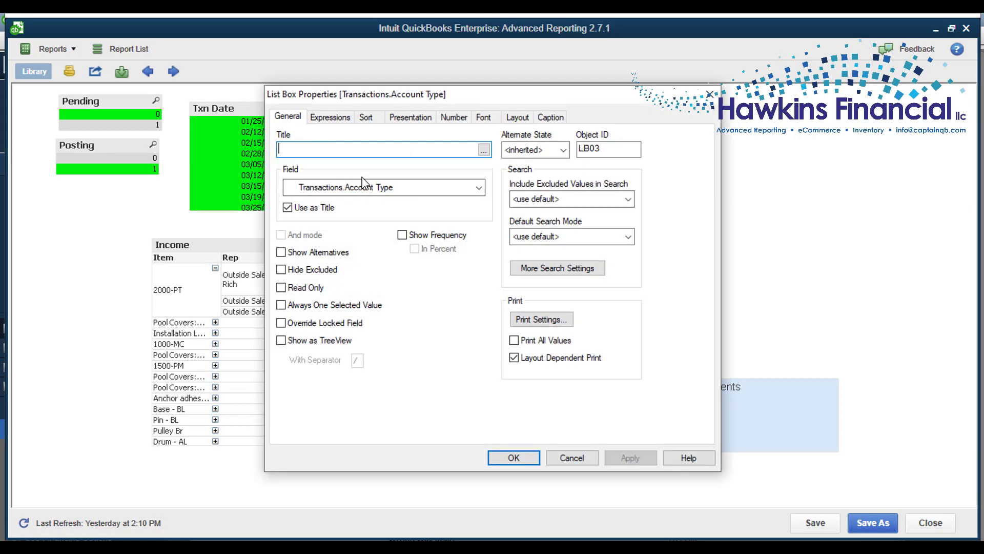
text(Acc)
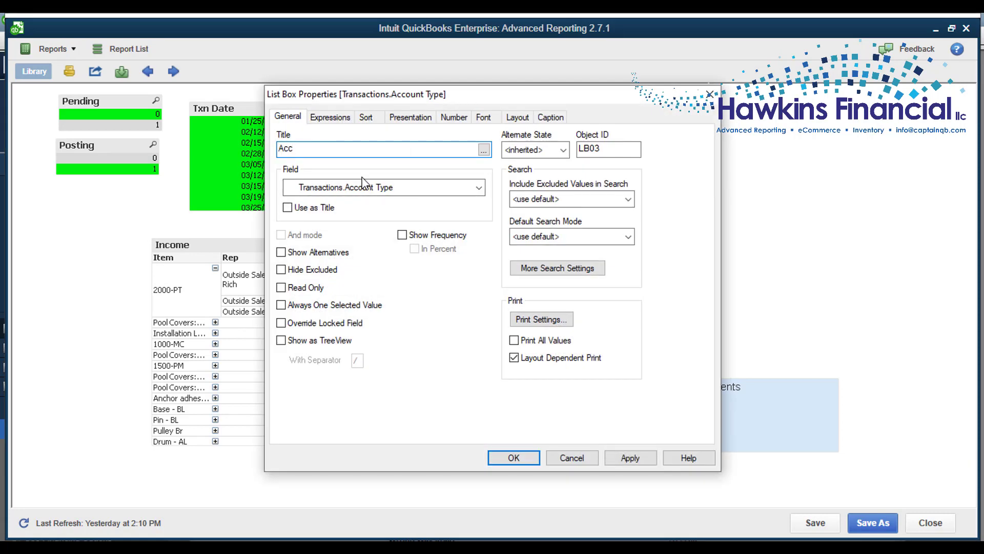
text(ount Type)
click(504, 457)
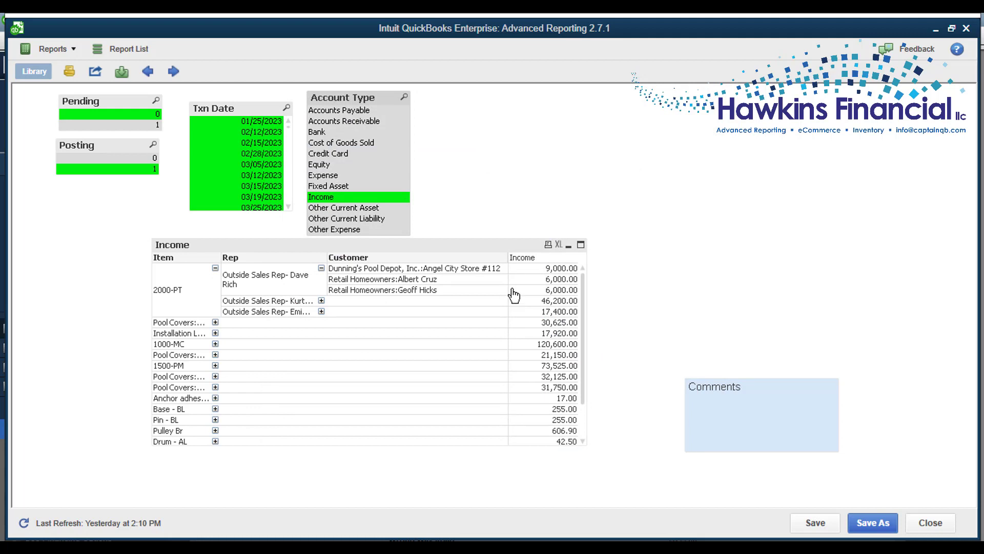
Add the Customer Type Full Name field from the Customer table to the sheet as a new list box.
right_click(477, 146)
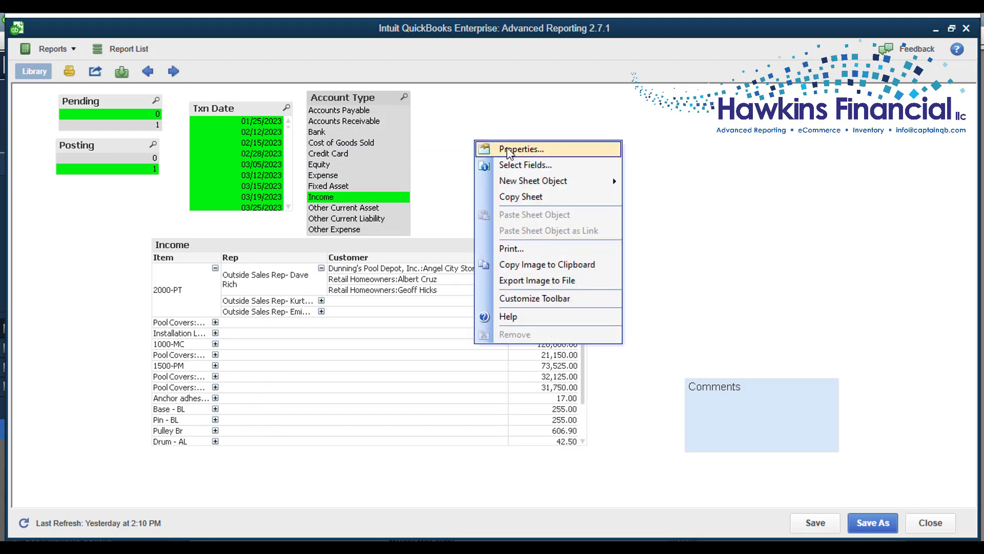
click(519, 165)
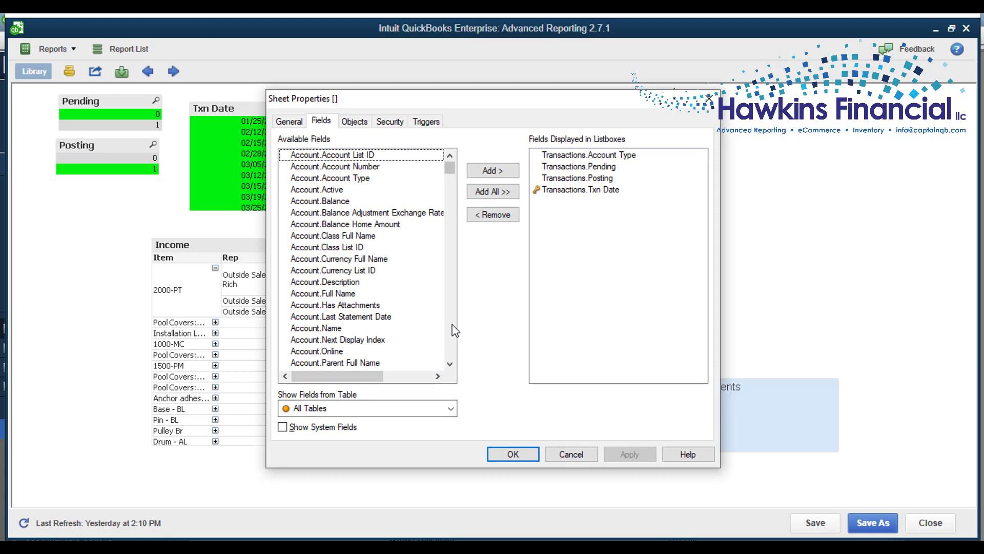
click(338, 409)
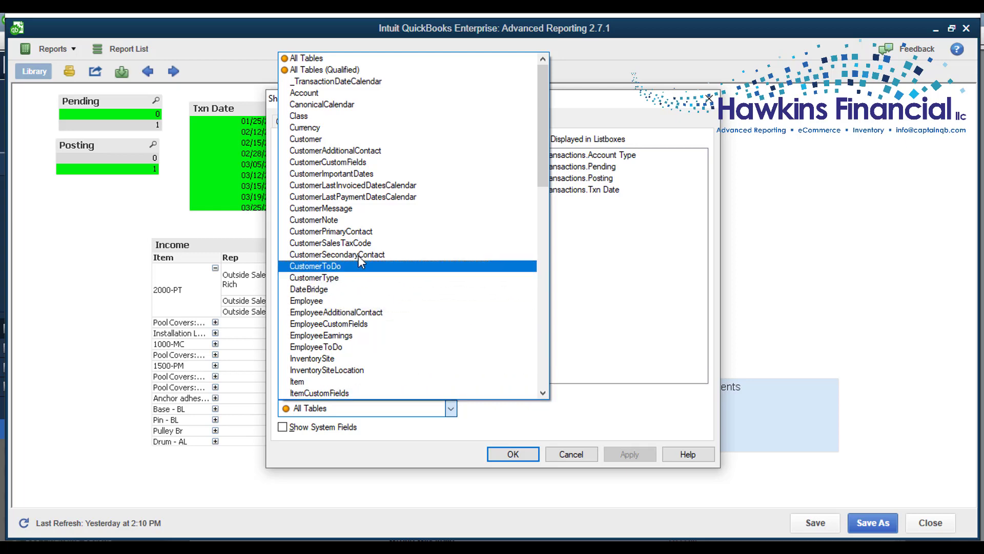
click(357, 138)
drag(450, 204, 451, 231)
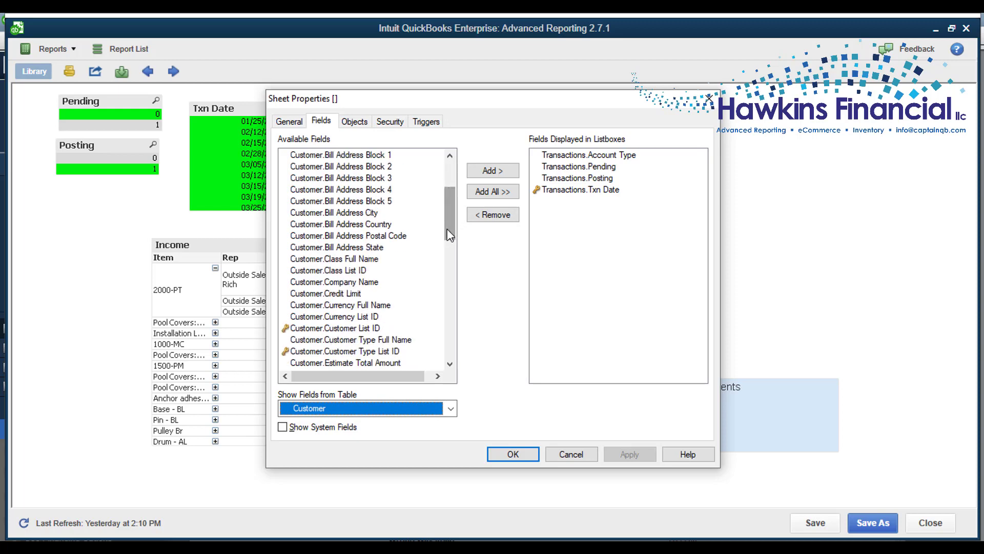
double_click(400, 341)
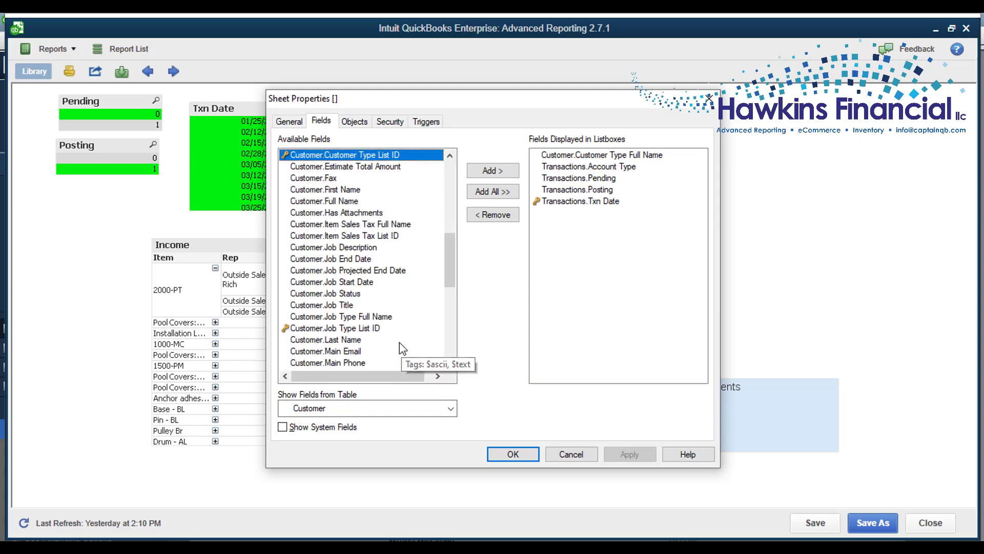
click(533, 456)
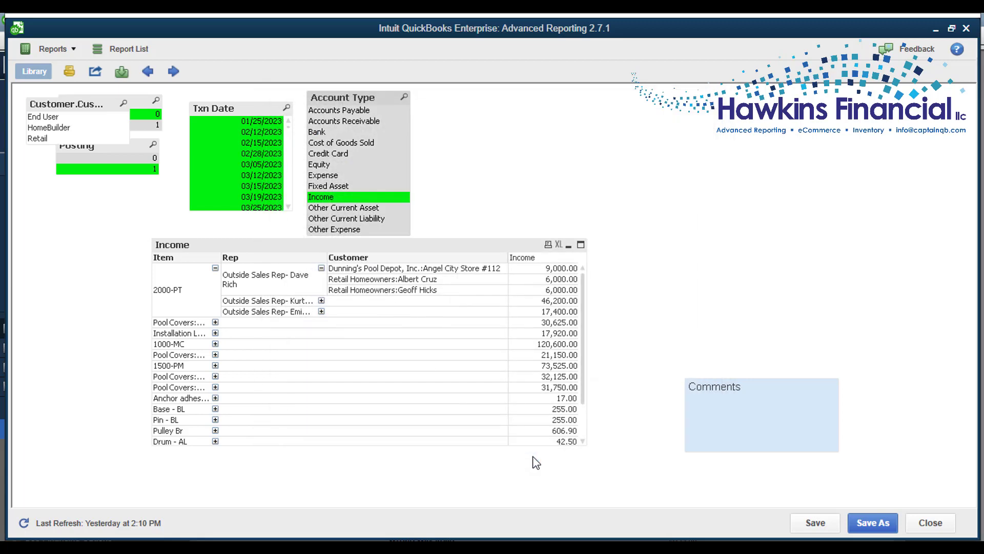
Move the new customer type list box beside the Account Type list box and title it "Customer Type".
drag(70, 100, 478, 99)
right_click(477, 101)
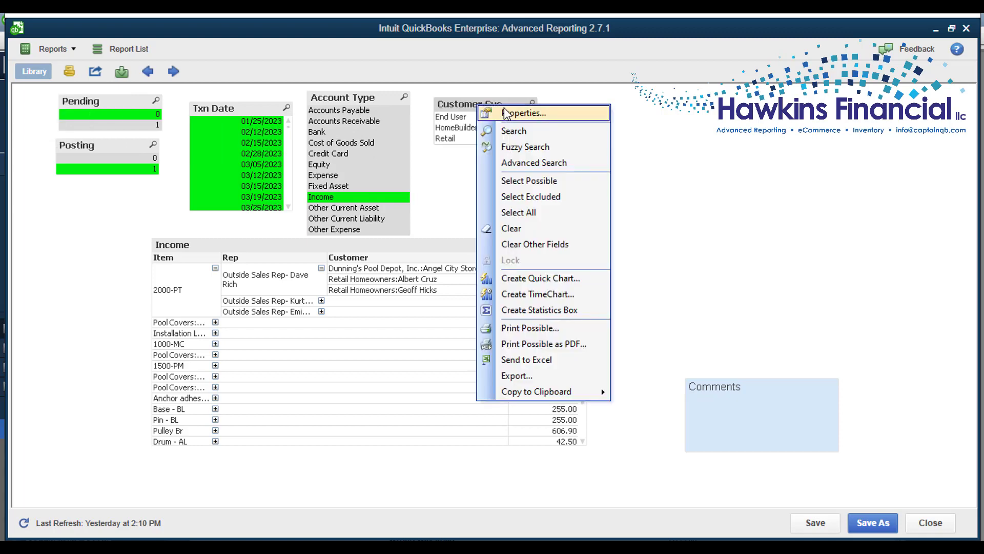
click(556, 227)
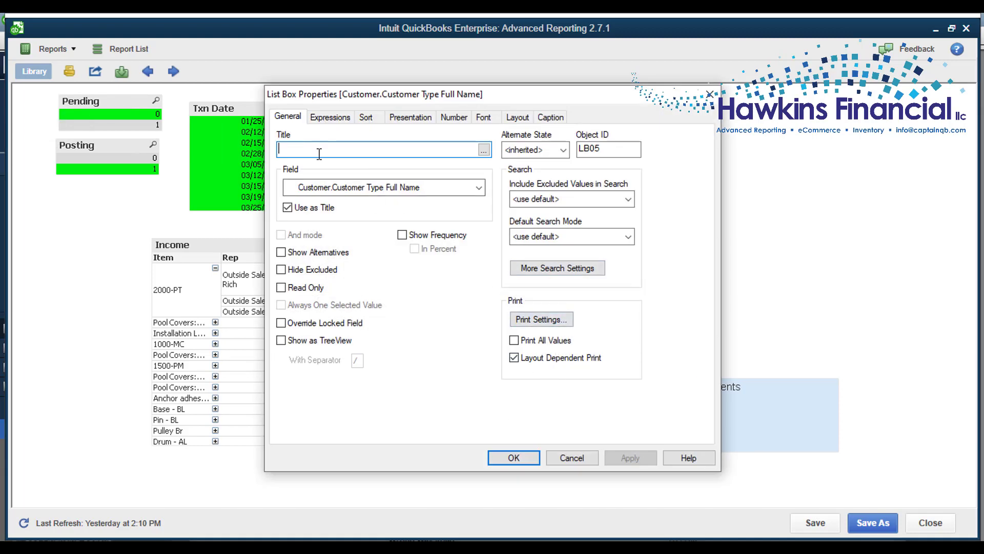
text(Custo)
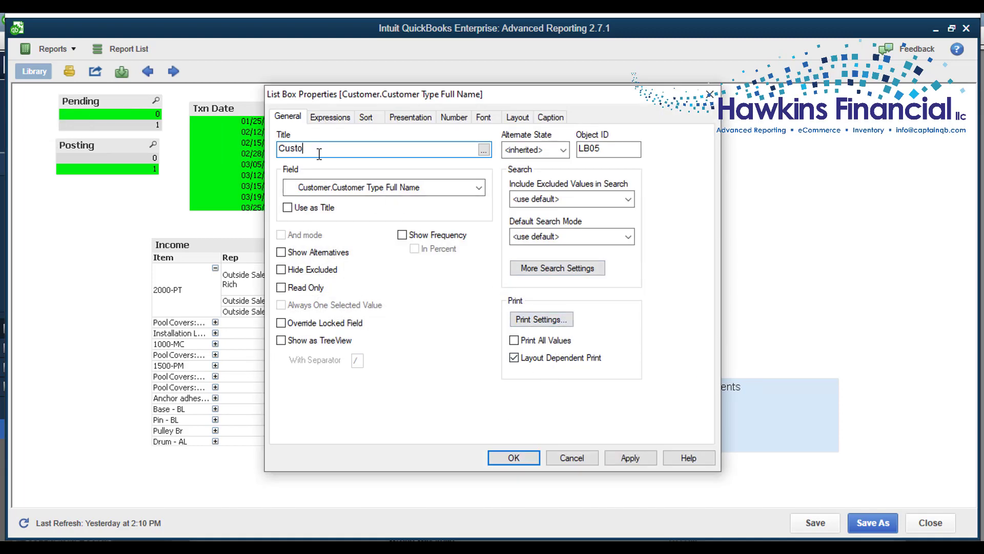
text(mer Type)
click(514, 458)
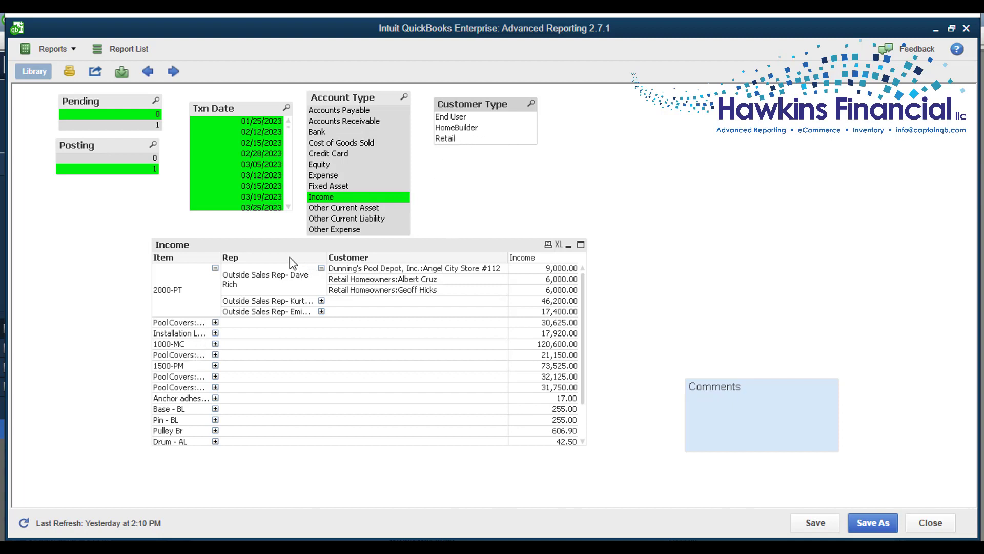
Make Rep the first dimension column of the Income table, ahead of Item, and collapse all rows.
drag(290, 257, 131, 310)
right_click(221, 309)
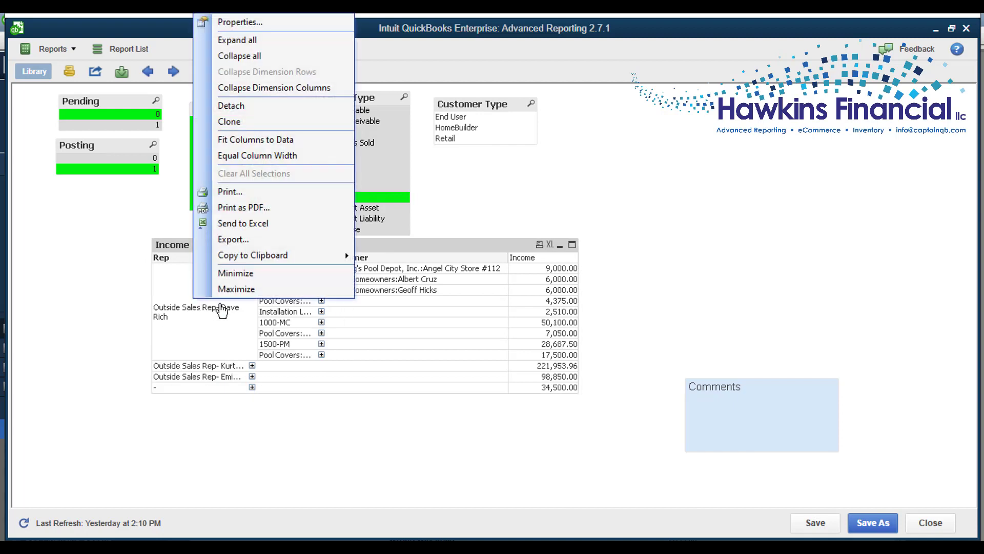
click(293, 58)
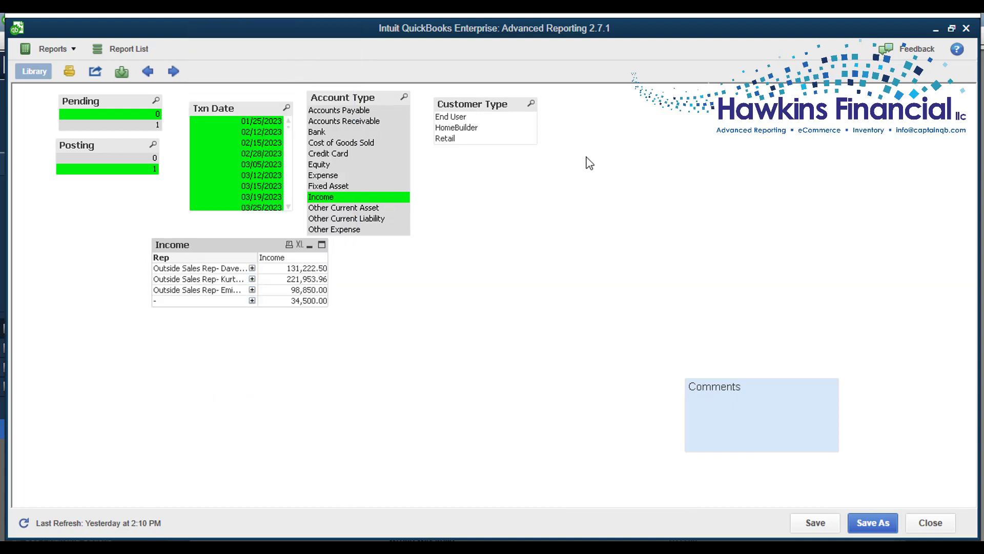
Filter the report by customer type End User, HomeBuilder and Retail in turn, ending with Retail and End User selected together.
click(474, 120)
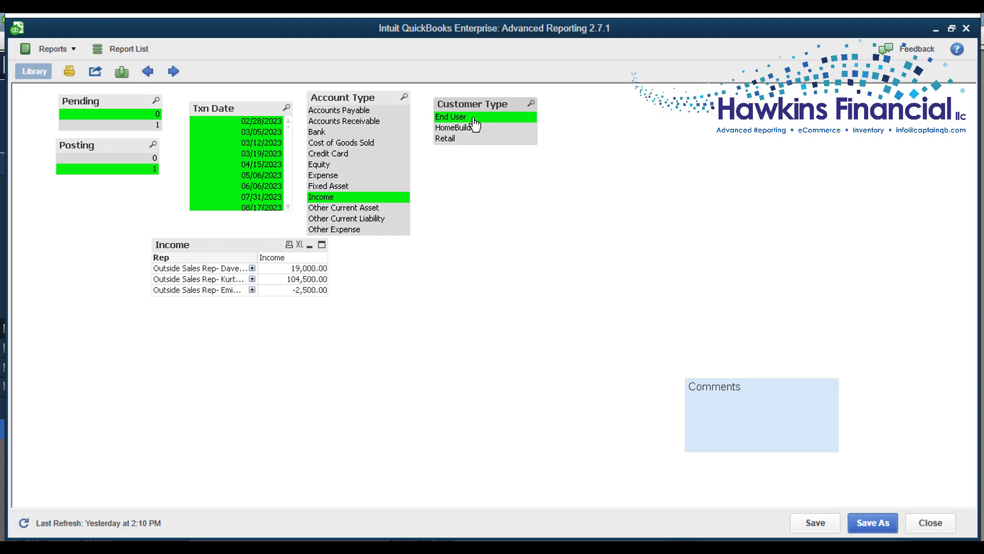
click(474, 129)
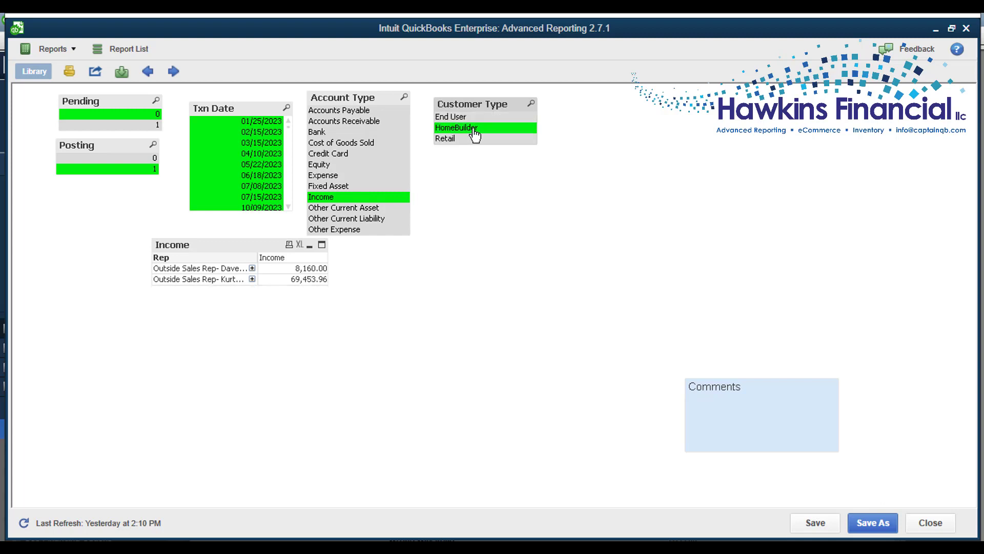
click(472, 143)
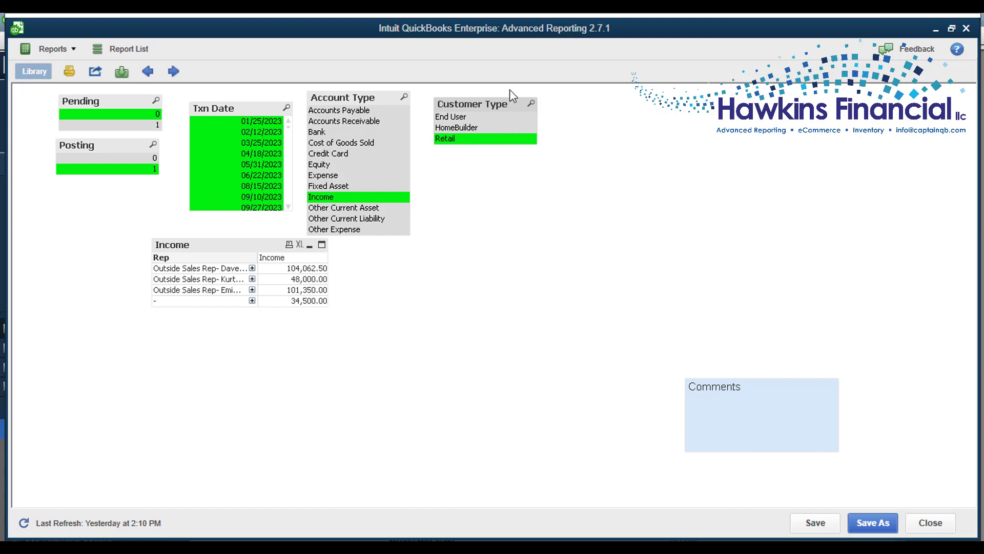
ctrl+click(464, 117)
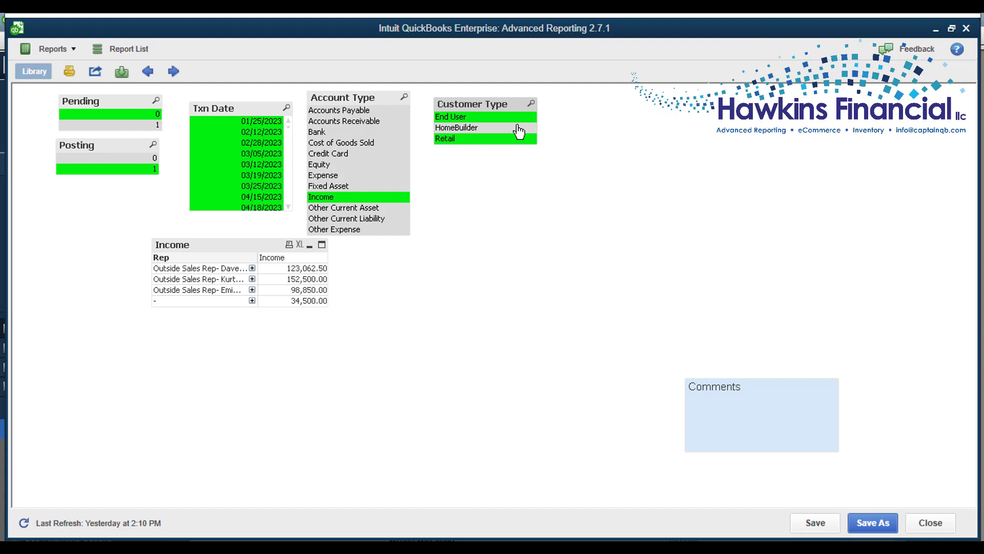
Add a Current Selections box with its default settings and align it beside the Customer Type list box.
right_click(558, 124)
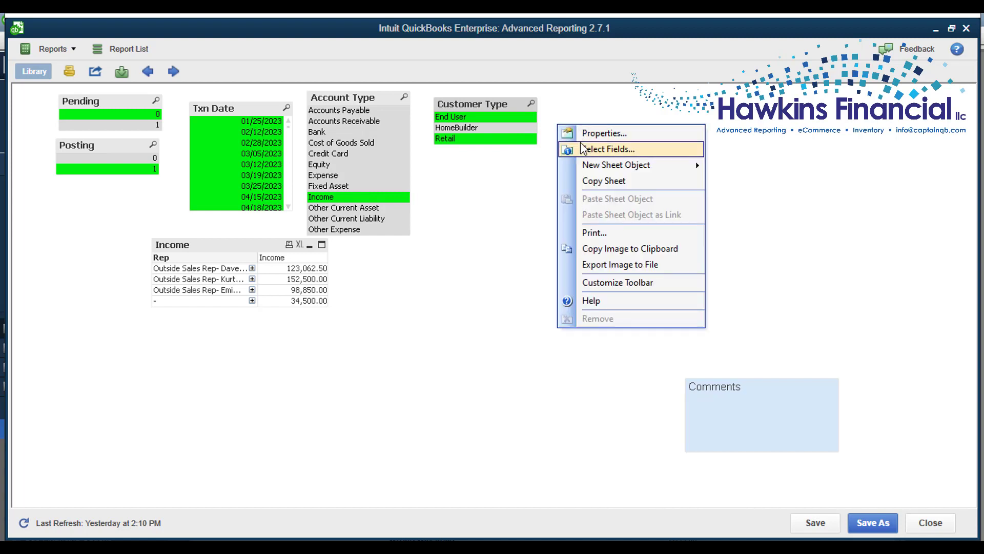
mouse_move(587, 165)
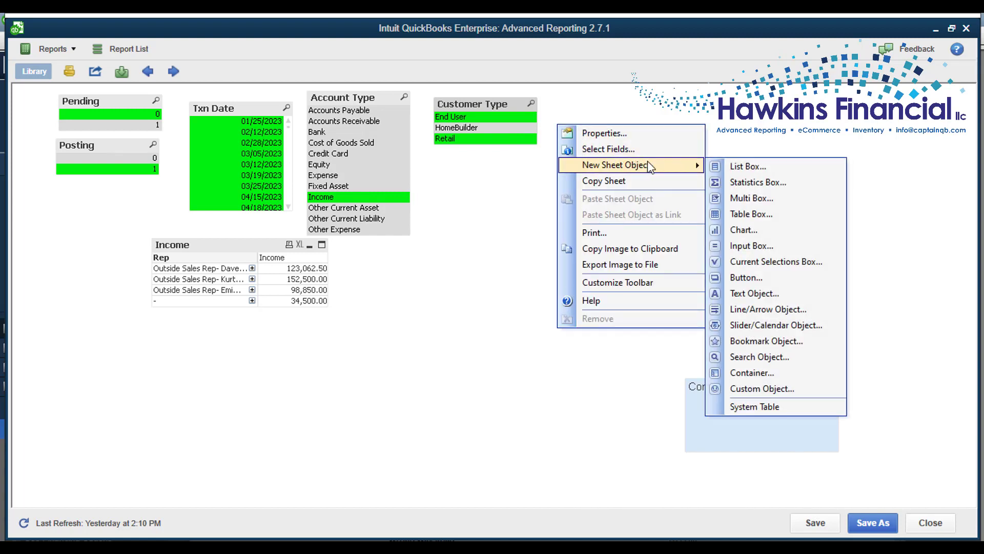
click(778, 269)
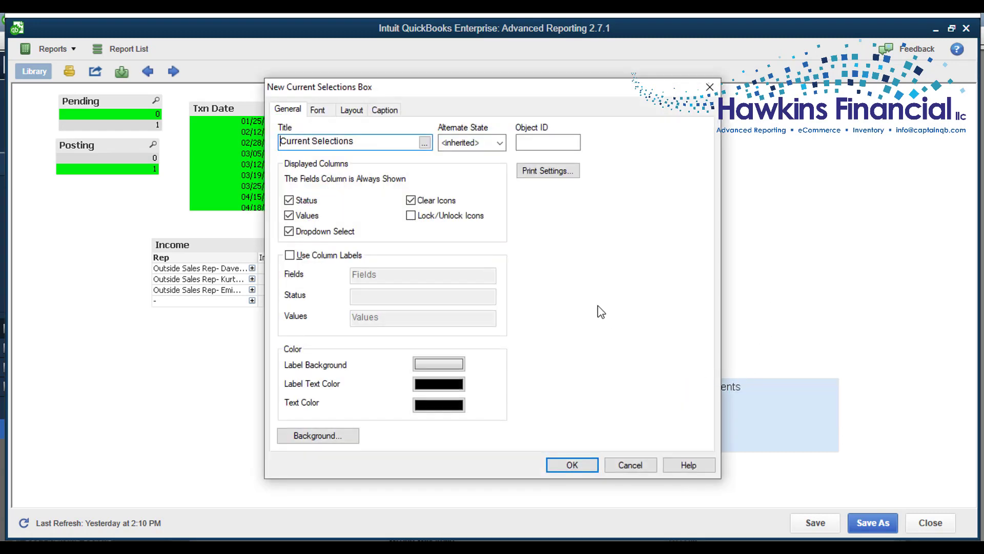
click(574, 467)
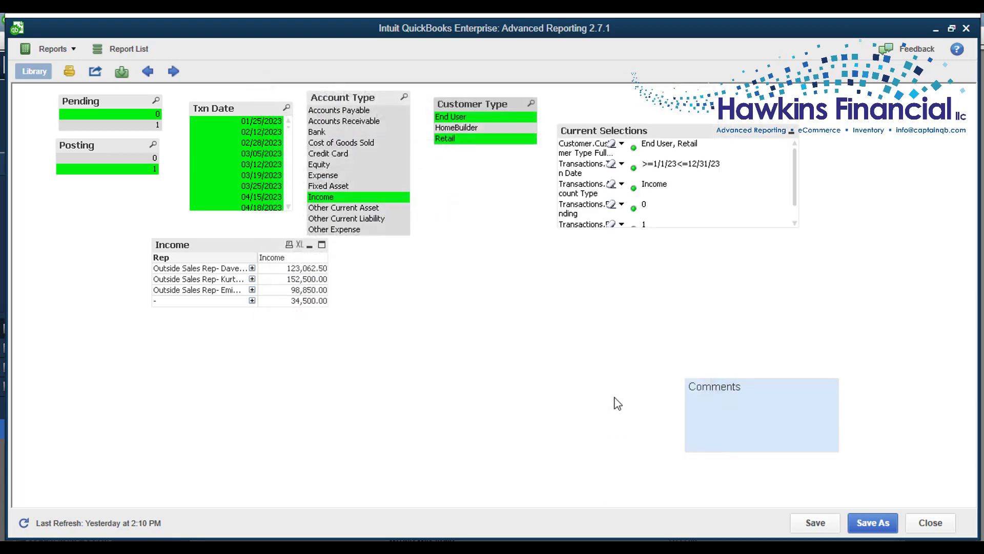
drag(628, 129, 622, 103)
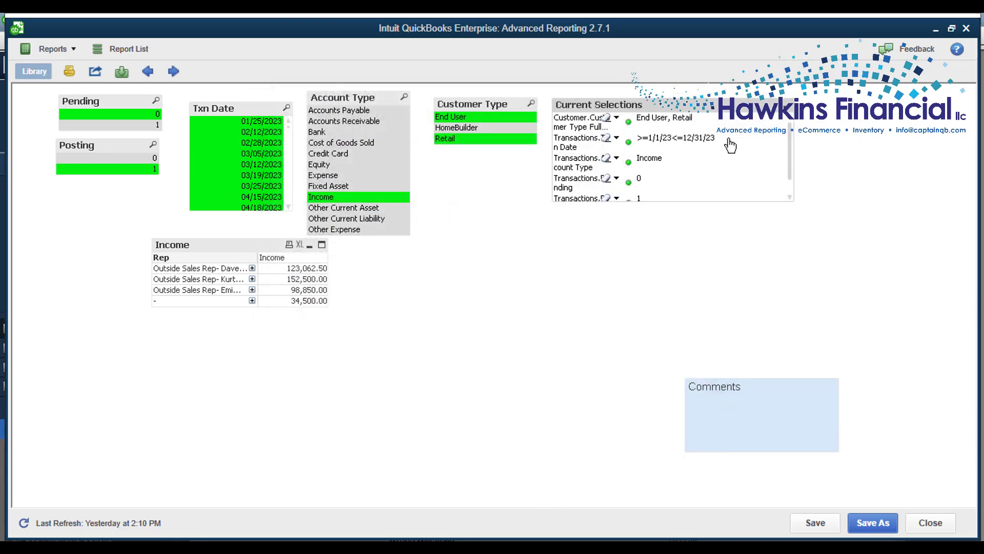
drag(790, 159, 788, 135)
click(791, 186)
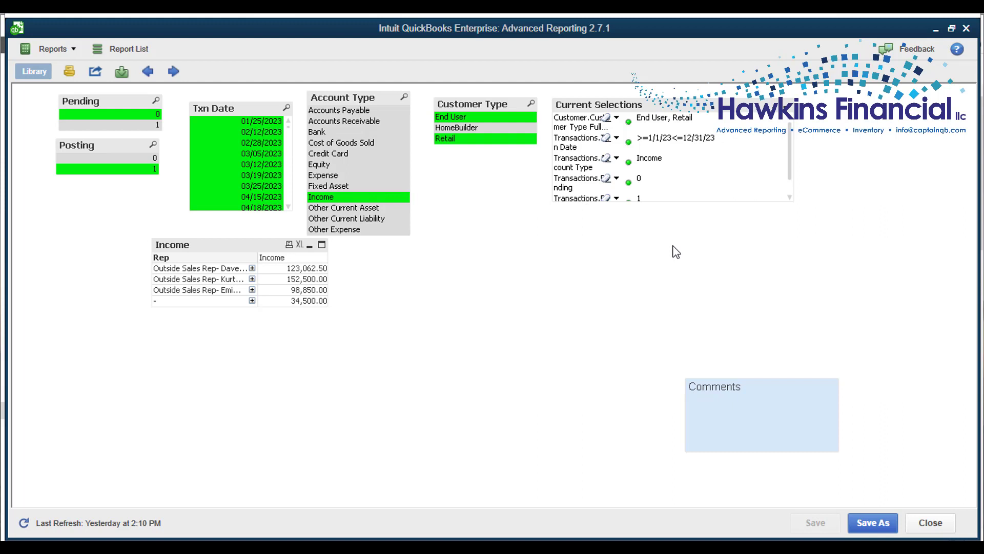
Expand all rows of the Income table.
right_click(226, 287)
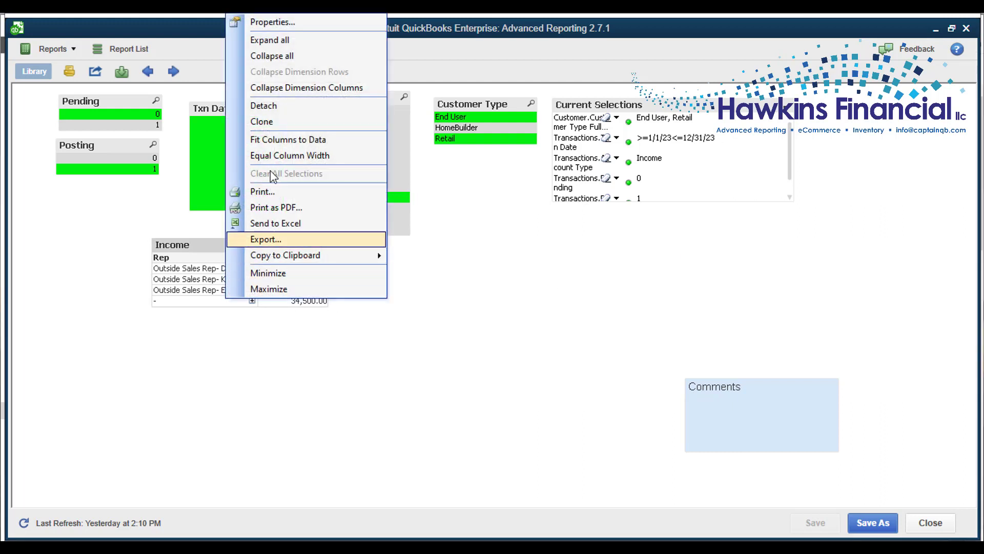
click(298, 41)
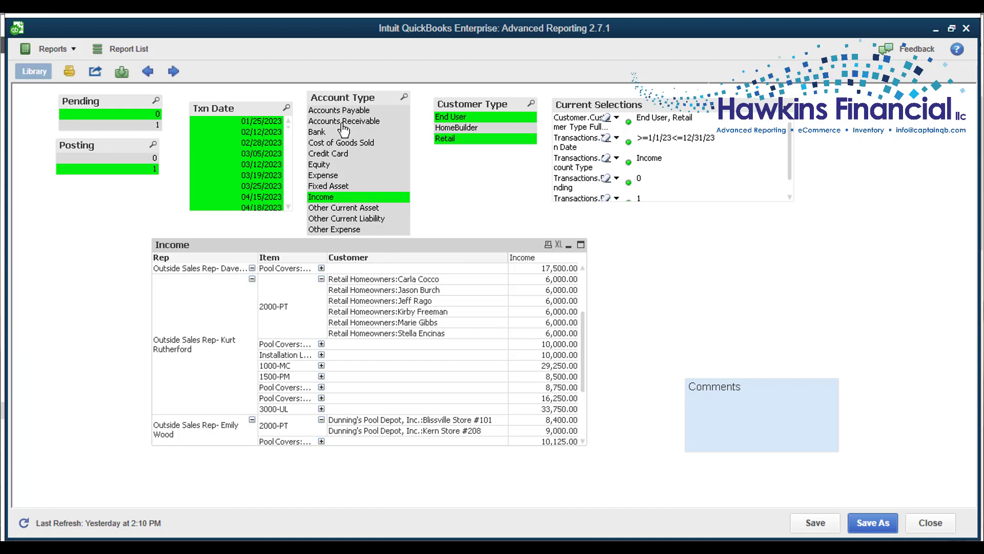
Duplicate the Income expression in the Income table's chart properties and widen the table to fit both Income columns.
right_click(526, 245)
click(561, 249)
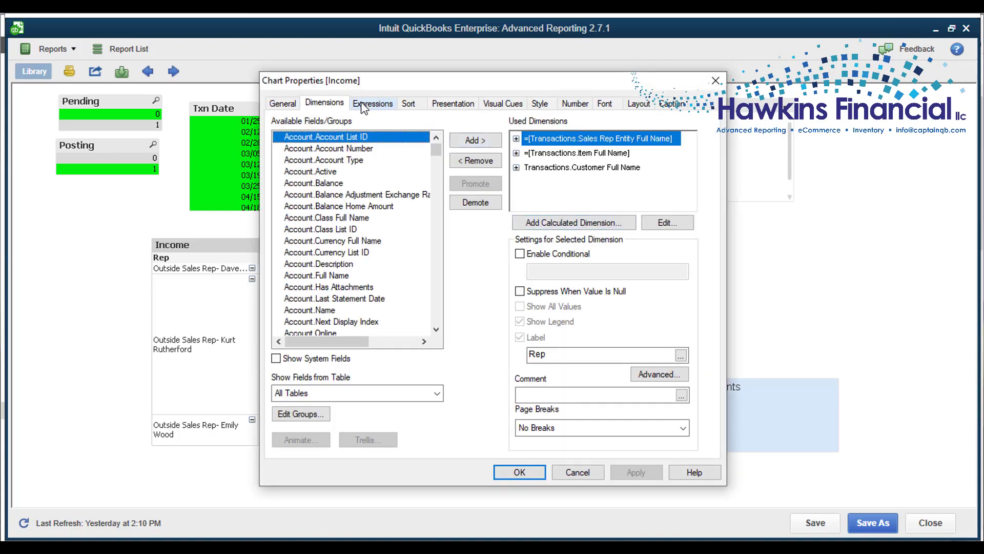
click(364, 104)
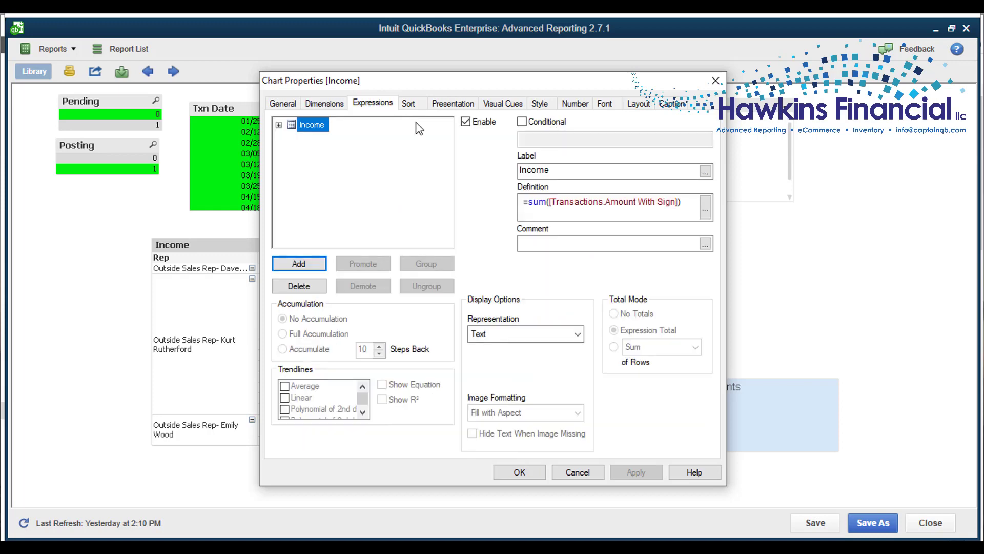
right_click(310, 128)
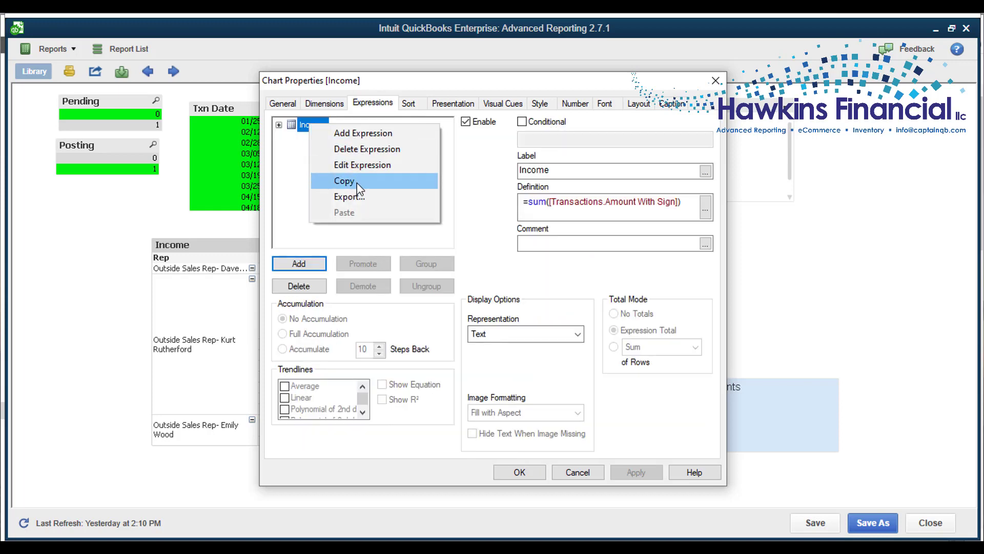
click(316, 181)
right_click(316, 181)
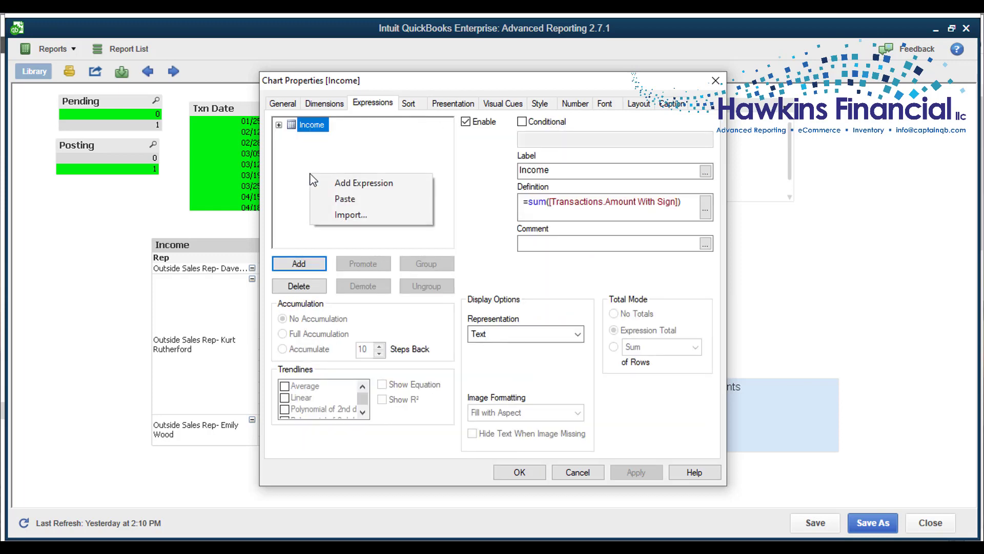
click(344, 199)
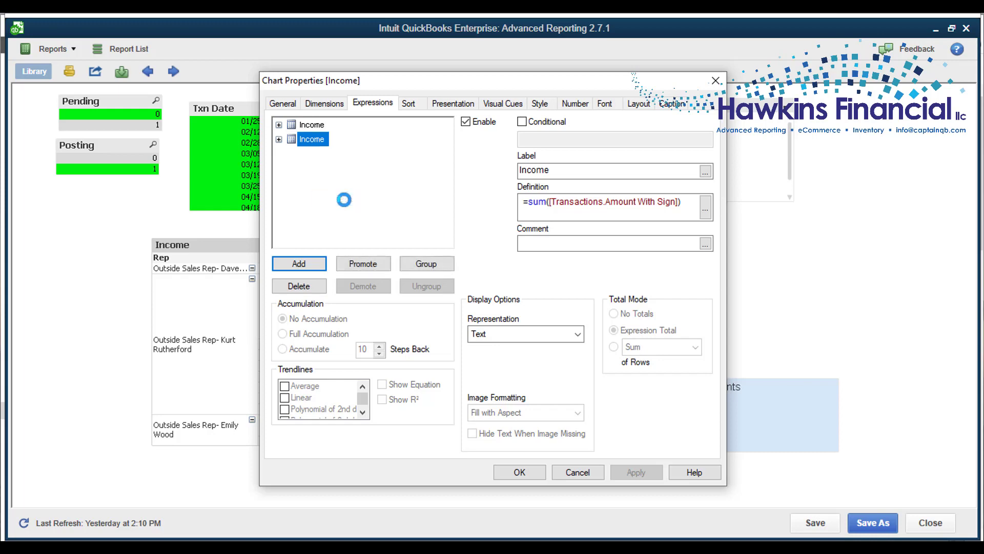
click(515, 472)
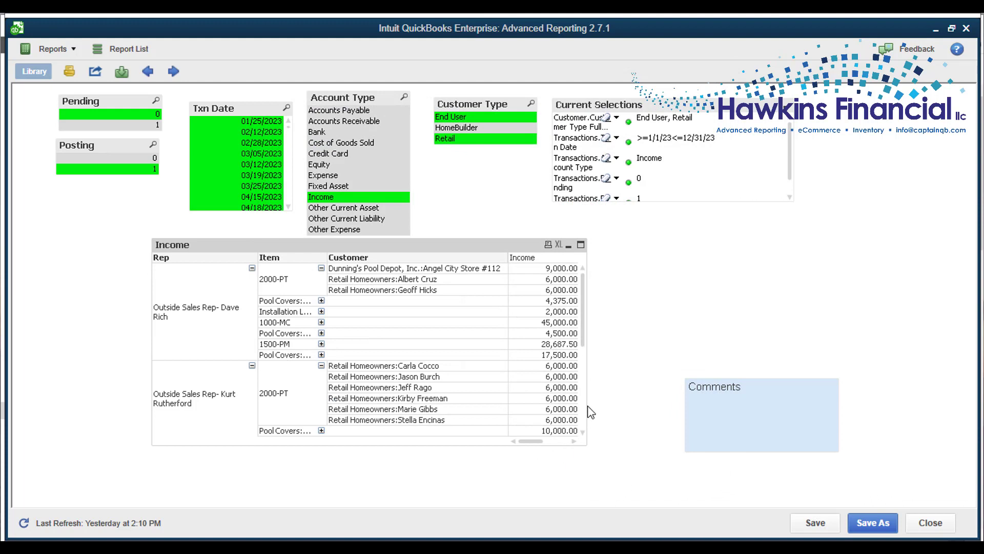
drag(587, 405, 698, 399)
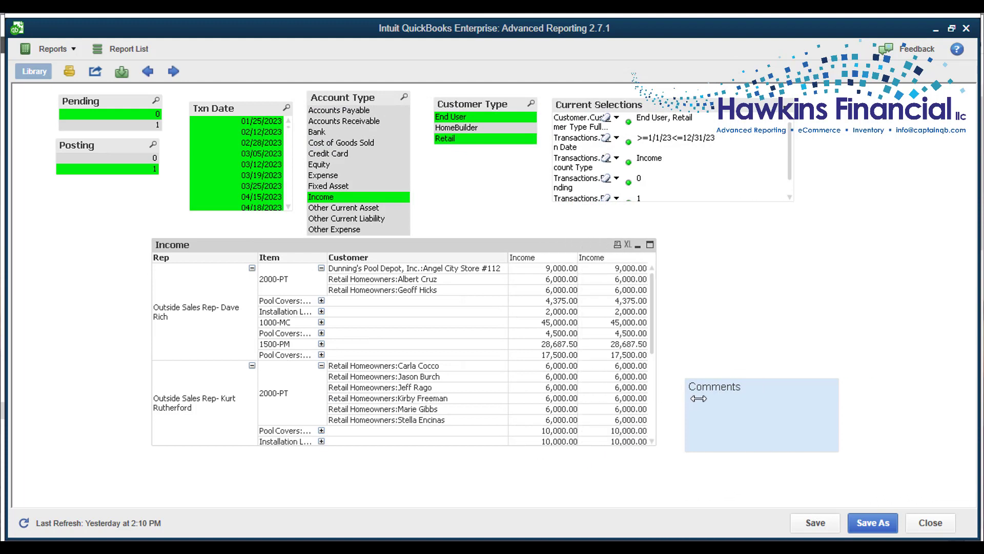
Filter the report by customer type HomeBuilder, Retail and End User in turn, ending with only End User selected.
click(474, 130)
click(474, 139)
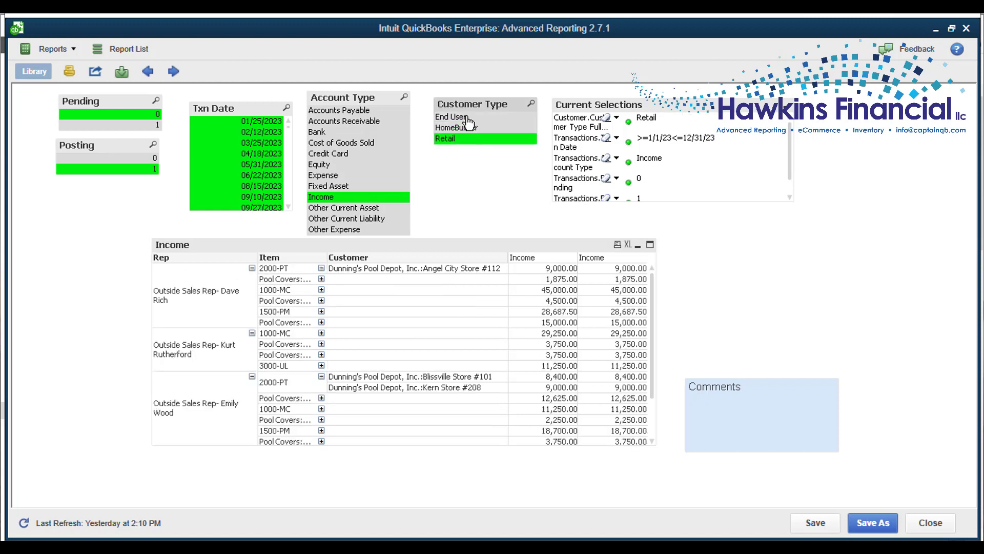
click(467, 116)
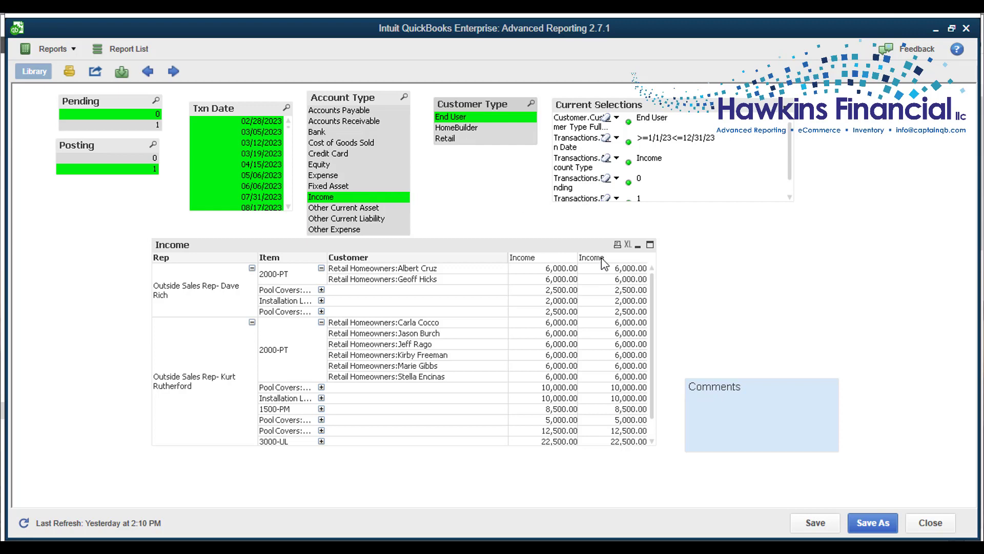
Open the second Income expression for editing and move its Amount With Sign argument two lines down from the sum function.
right_click(623, 258)
click(633, 264)
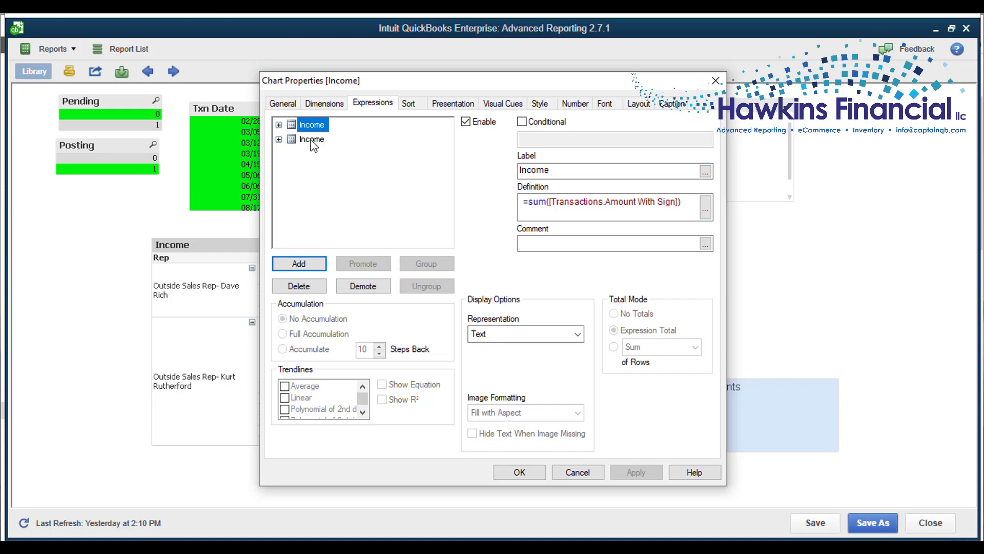
double_click(311, 140)
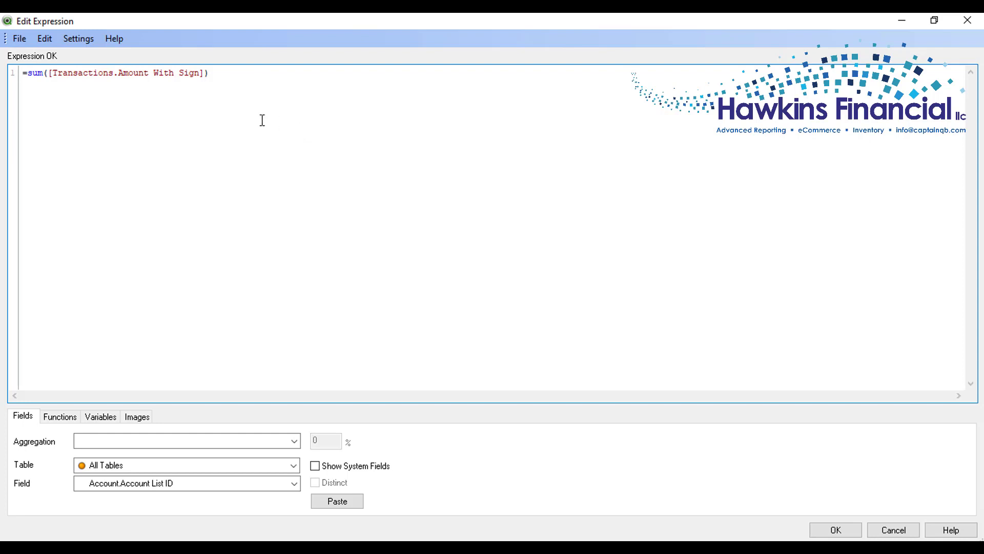
double_click(35, 72)
drag(50, 72, 208, 73)
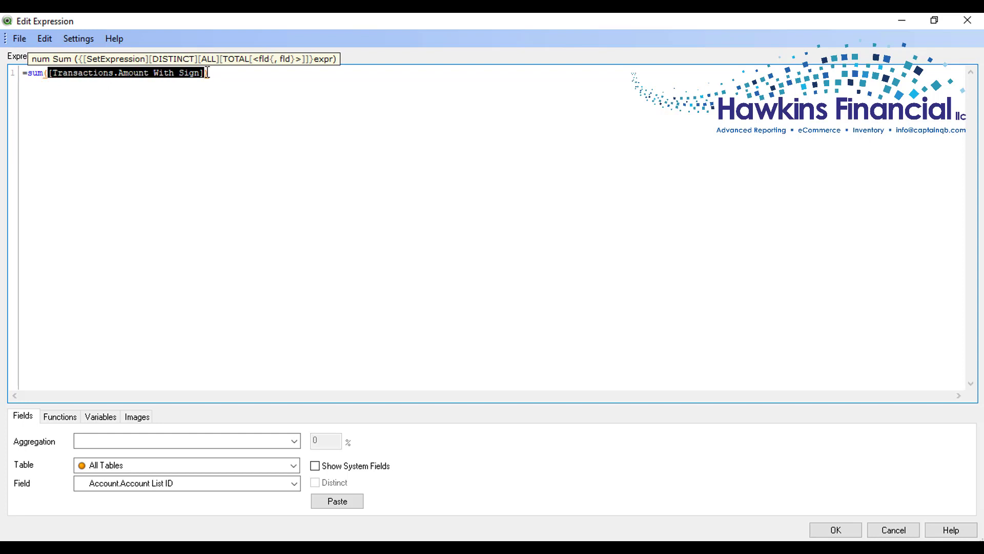
click(221, 101)
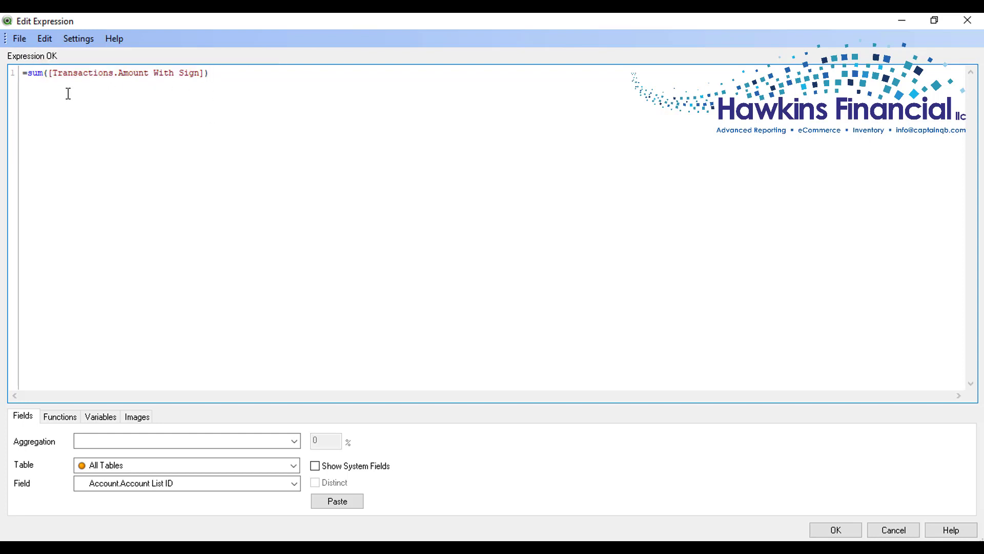
click(50, 73)
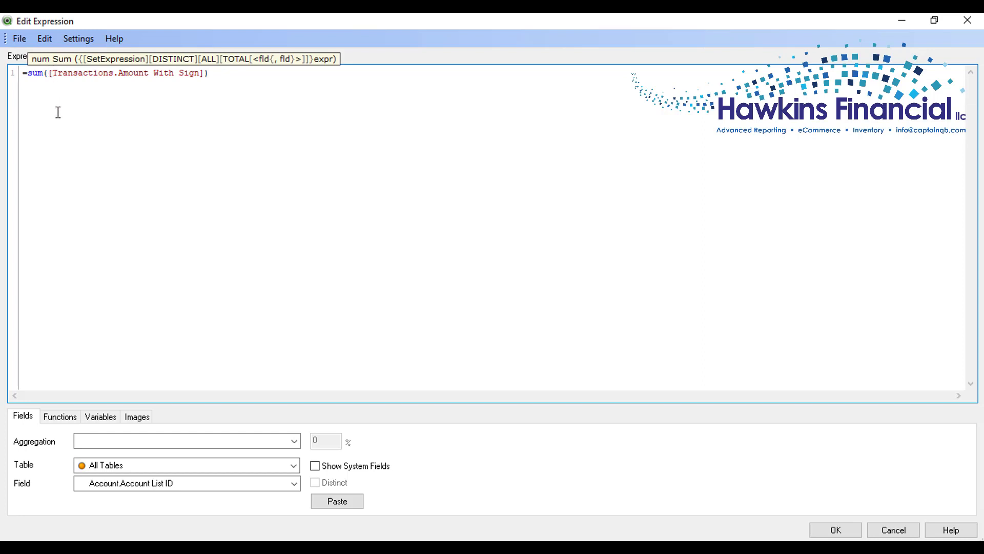
key(Return)
key(Return)
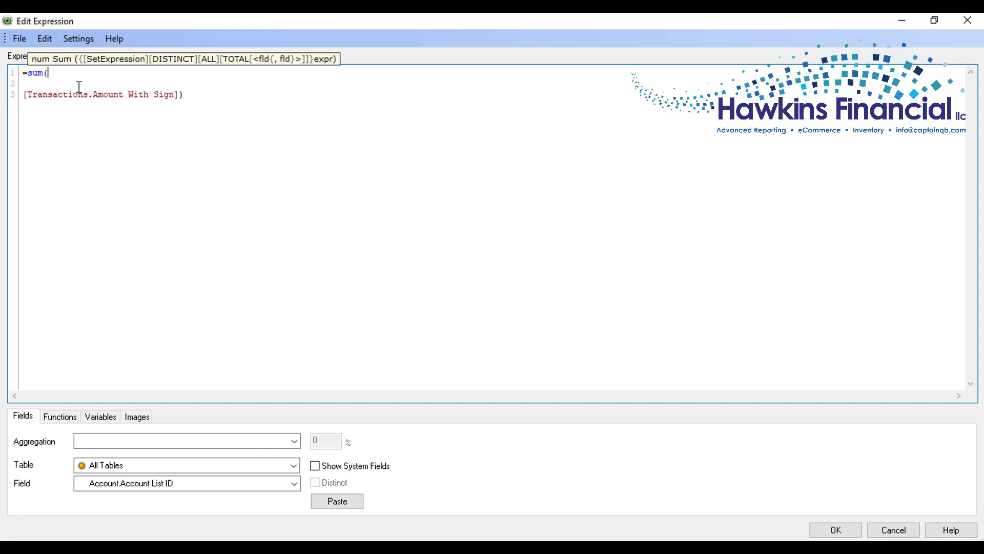
Insert the set modifier {<[Transactions.Account Type]={"Income"}>} after the sum's opening parenthesis and remove the blank line below it.
text({)
text(<)
text(t)
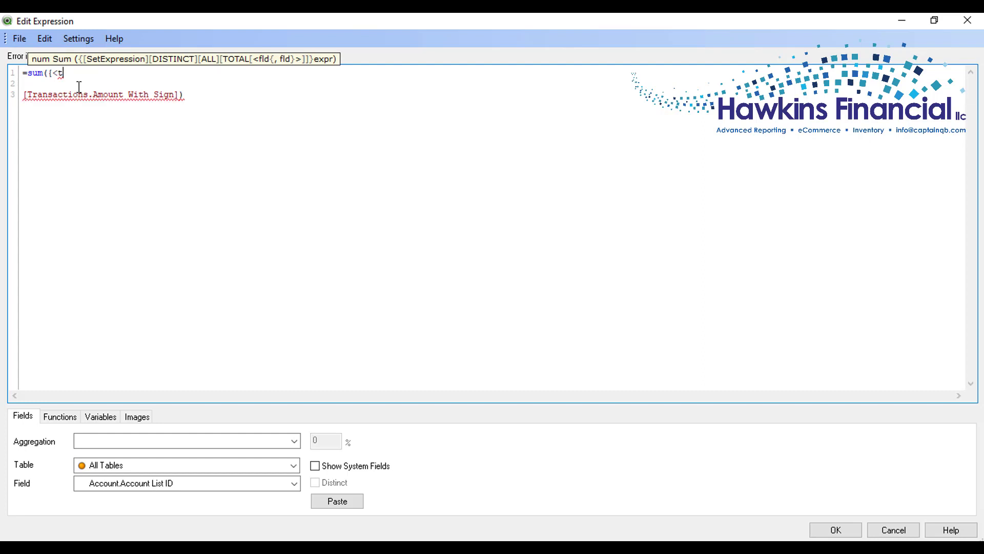
text(ransactions.accou)
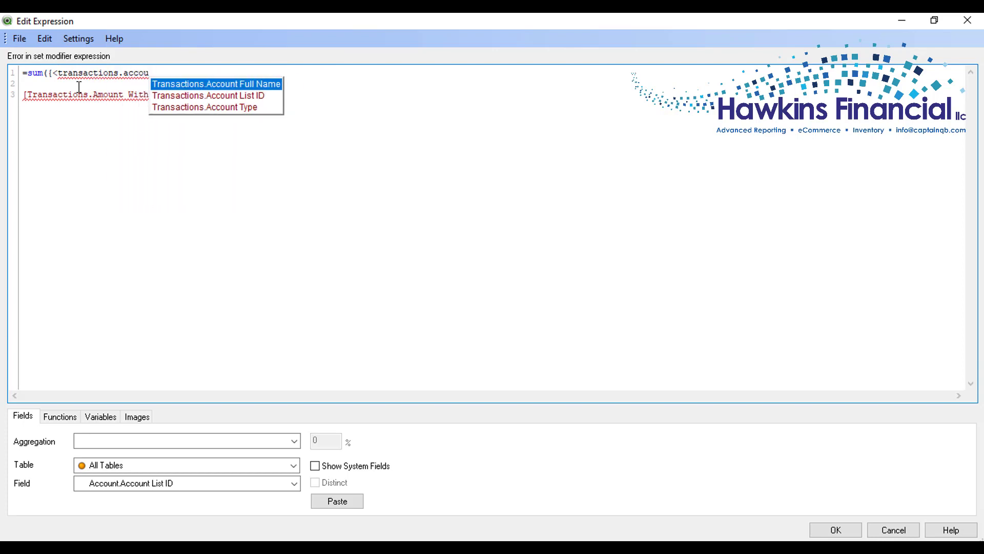
double_click(171, 107)
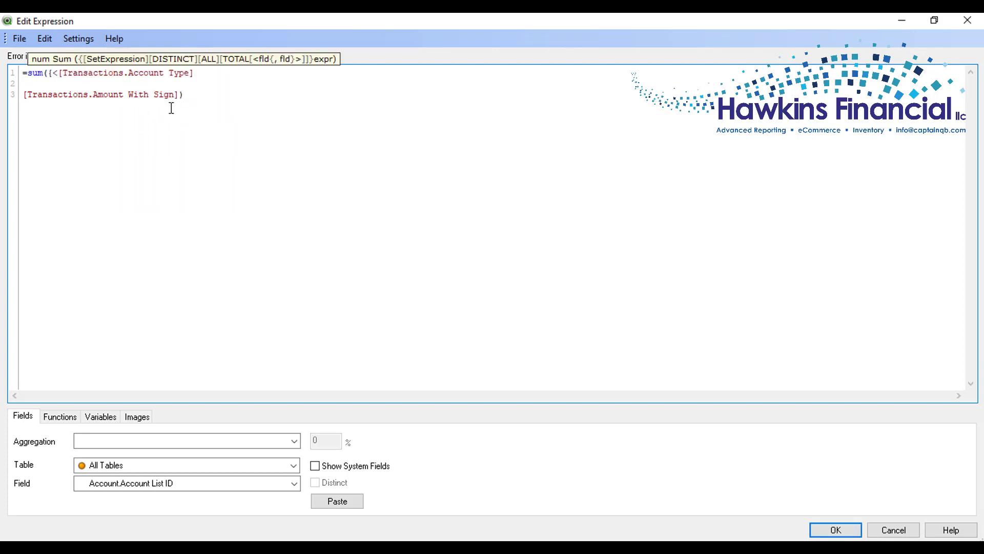
text(={"Income"}>})
click(203, 98)
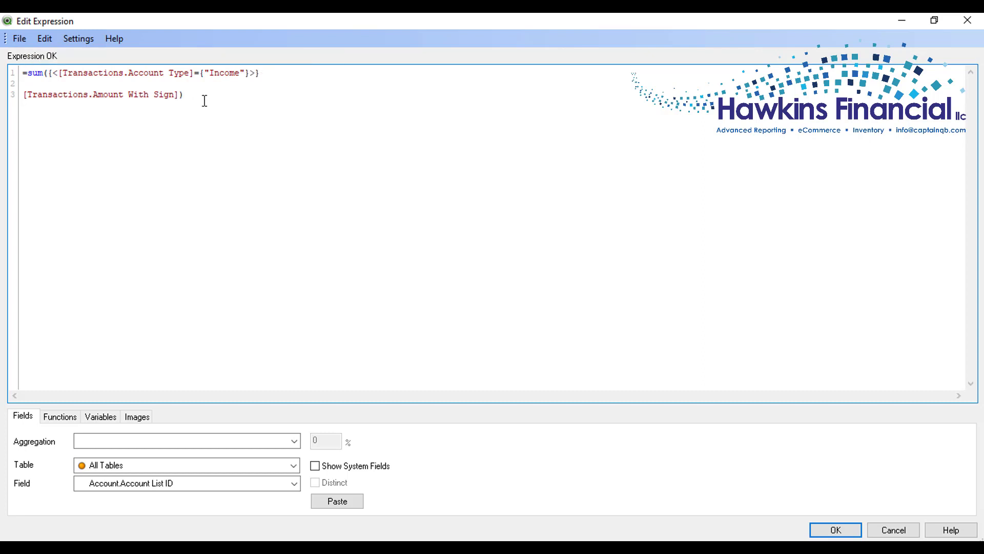
click(59, 84)
key(Delete)
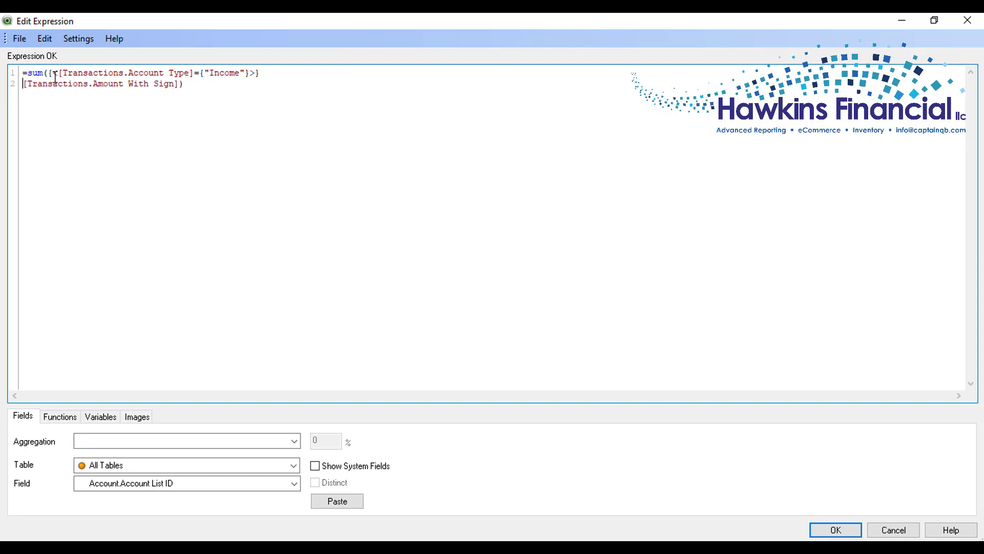
Review the set modifier and the summed field, and apply the edited expression to the Income table.
drag(23, 83, 195, 89)
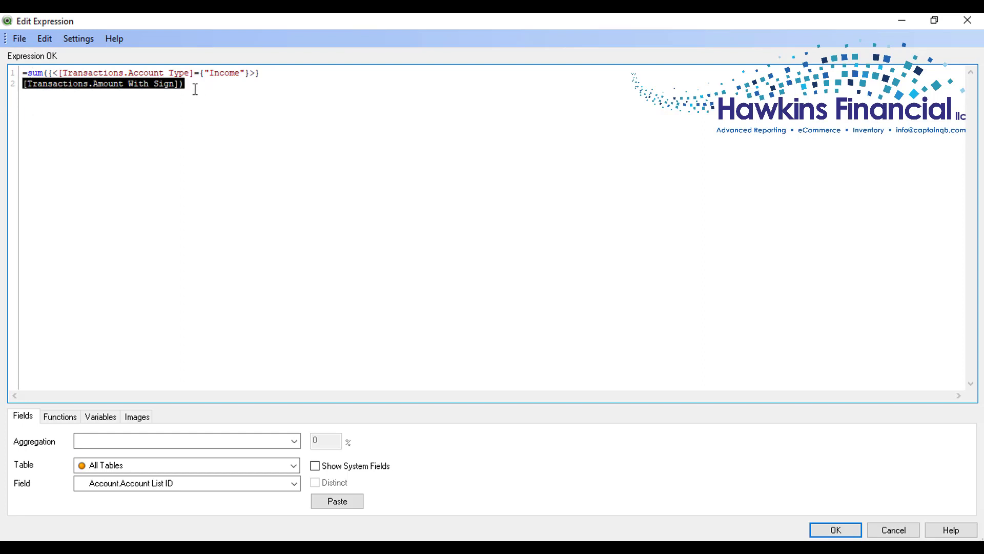
click(205, 89)
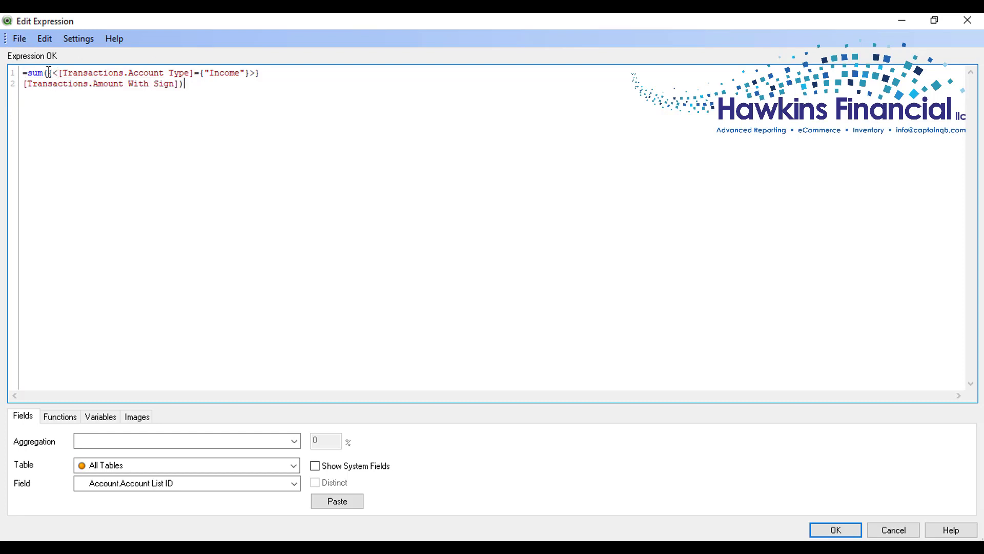
drag(47, 72, 272, 70)
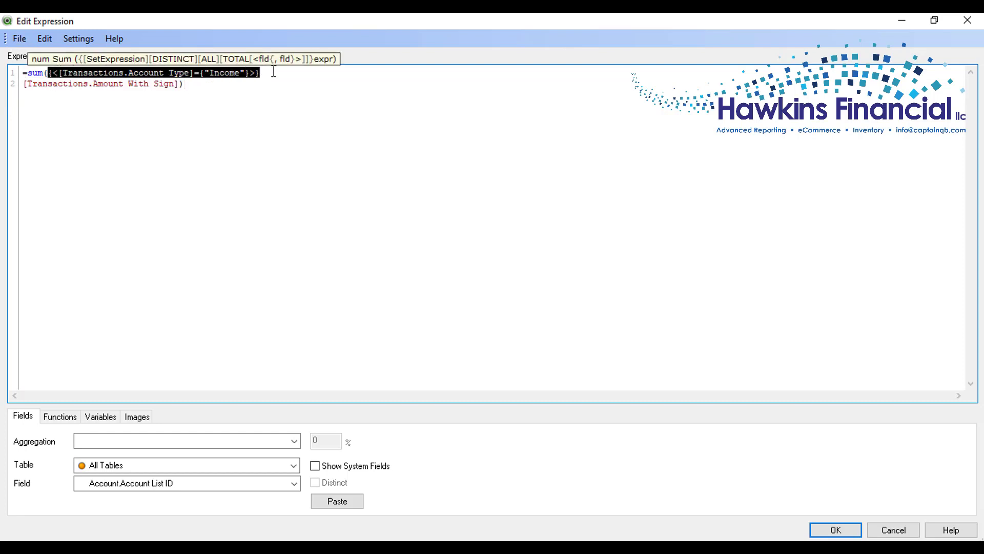
click(265, 76)
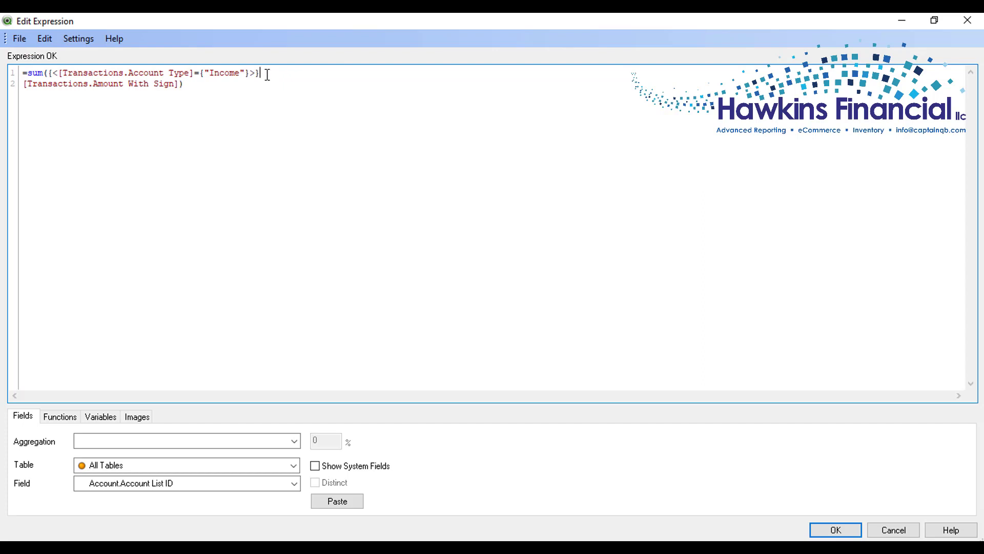
click(826, 533)
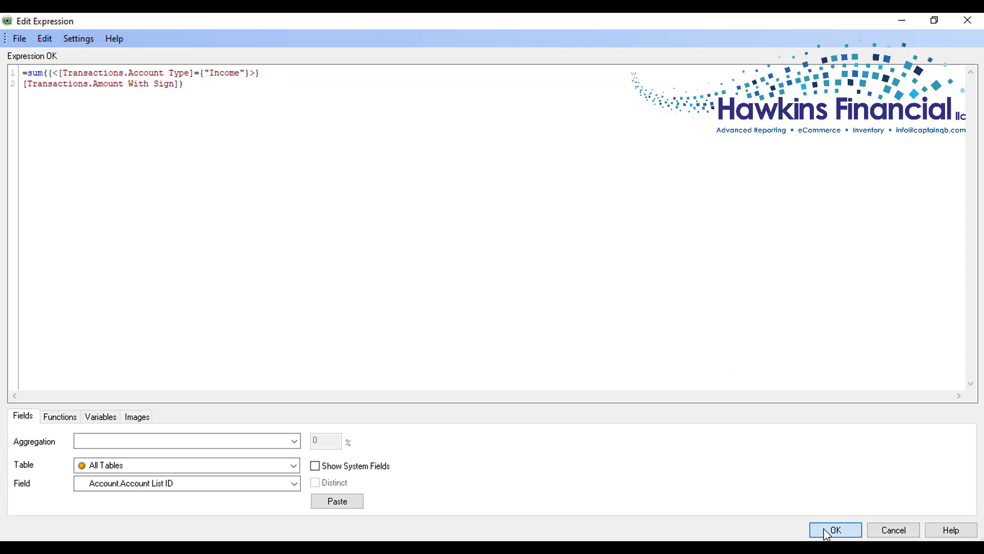
click(513, 467)
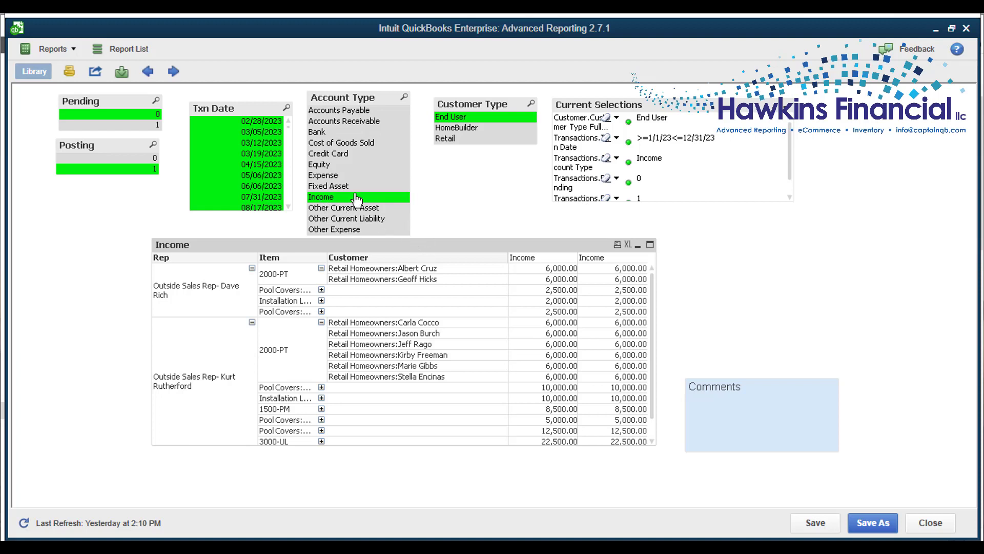
Switch the account type filter to Cost of Goods Sold to compare both Income columns, and return it to Income.
click(366, 144)
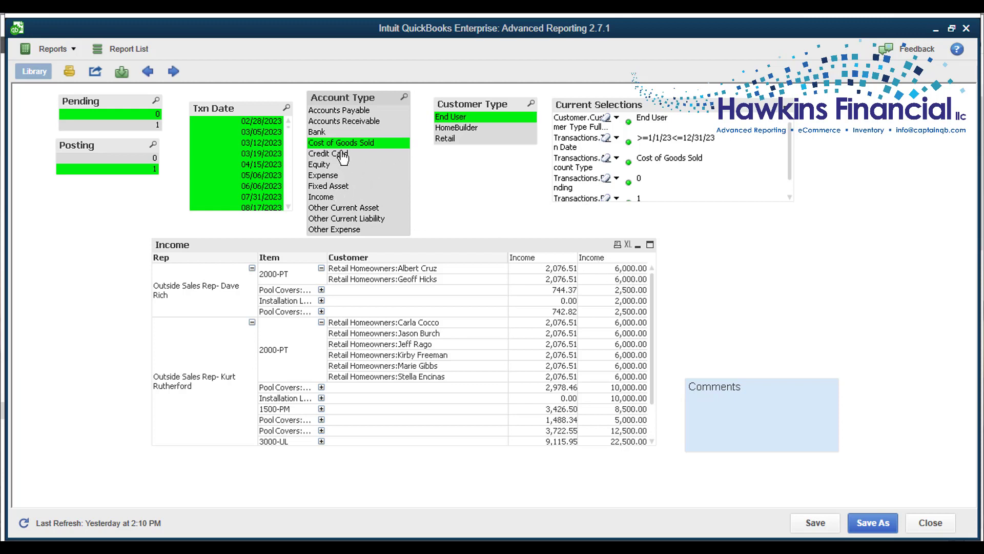
click(342, 199)
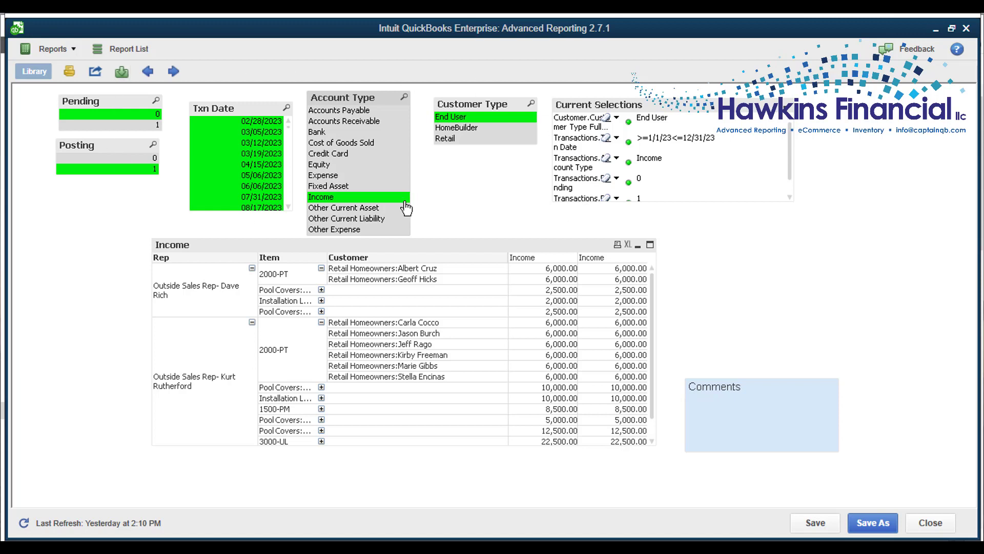
Duplicate the second Income expression, the one with the account type modifier, within the Income table's expressions.
right_click(605, 260)
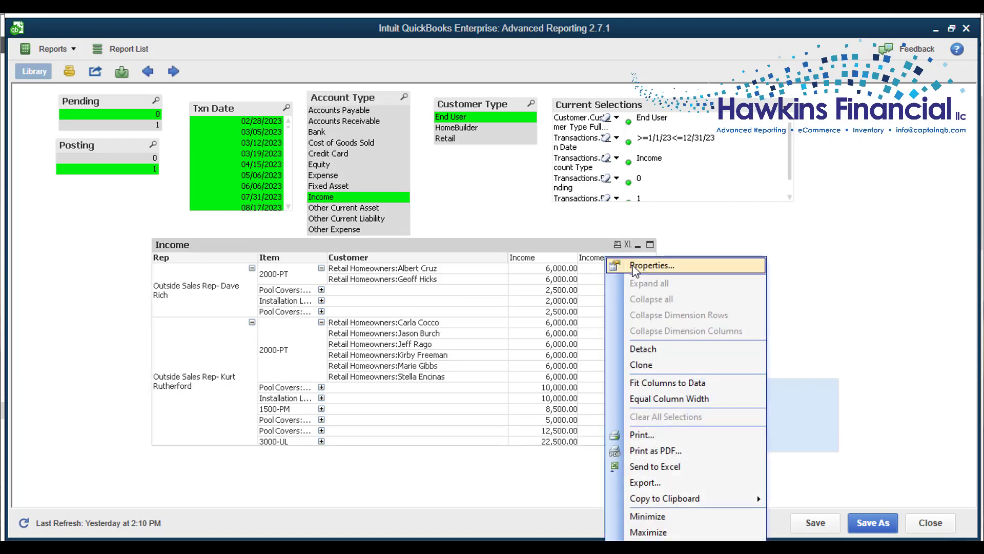
click(635, 266)
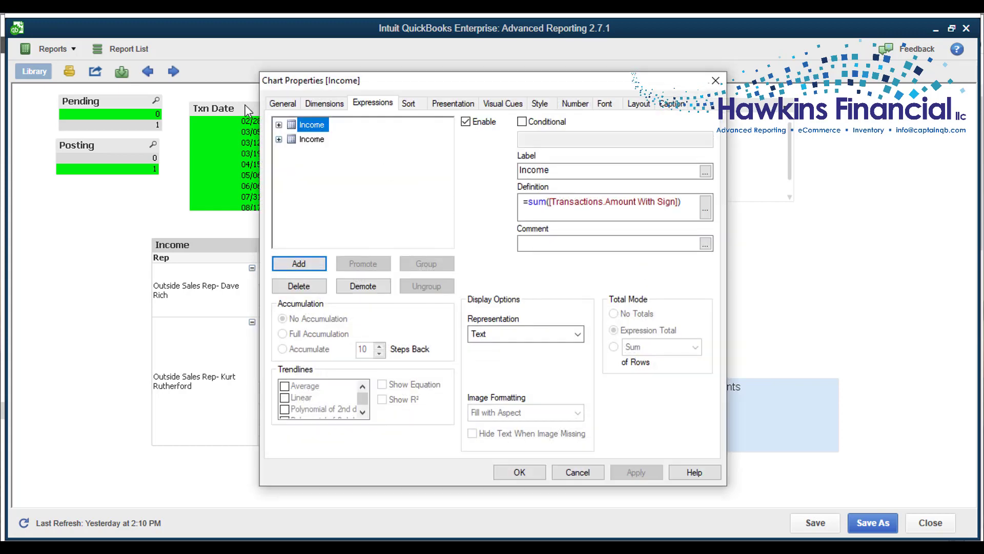
click(313, 142)
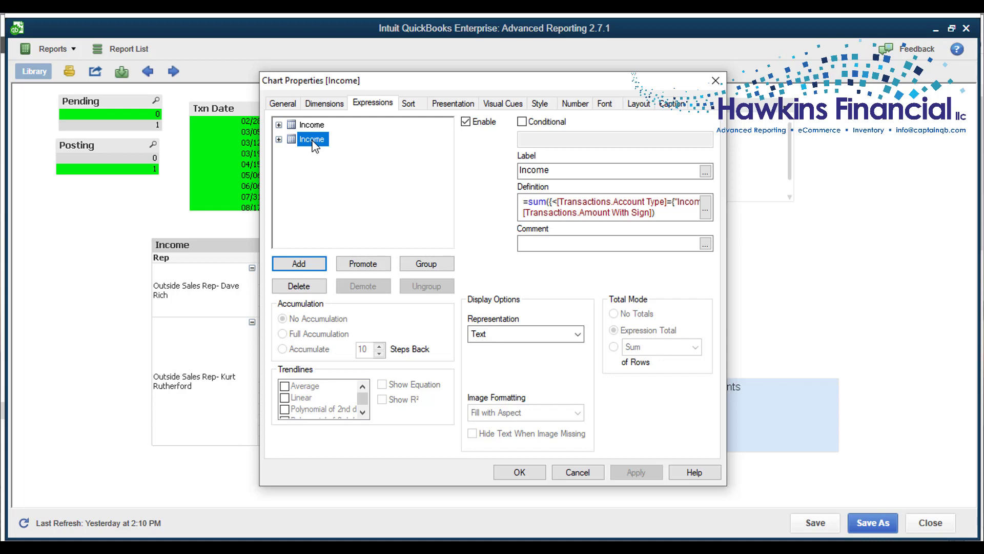
right_click(314, 144)
click(371, 198)
right_click(315, 167)
click(365, 195)
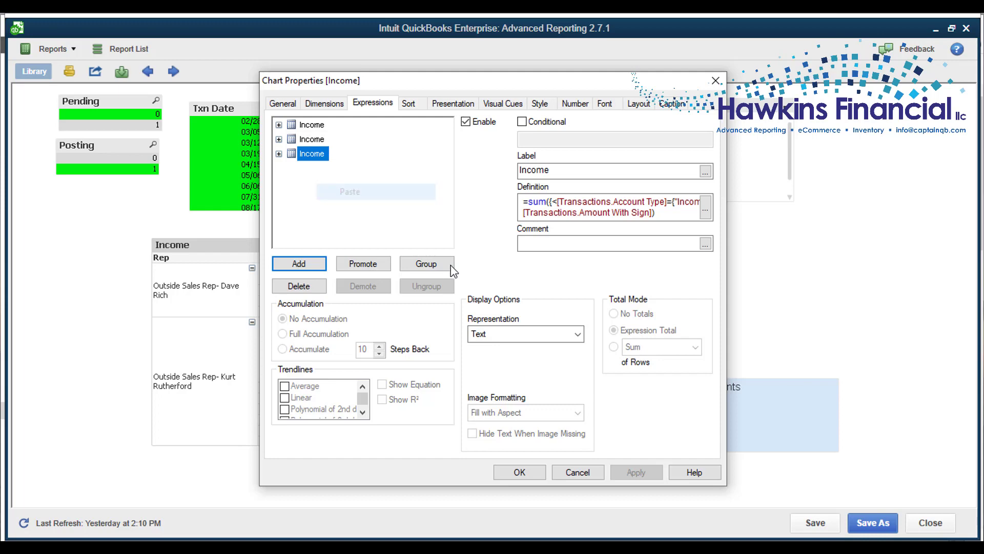
Label the duplicated third expression of the Income table "Cost of Goods Sold".
double_click(635, 170)
text(C)
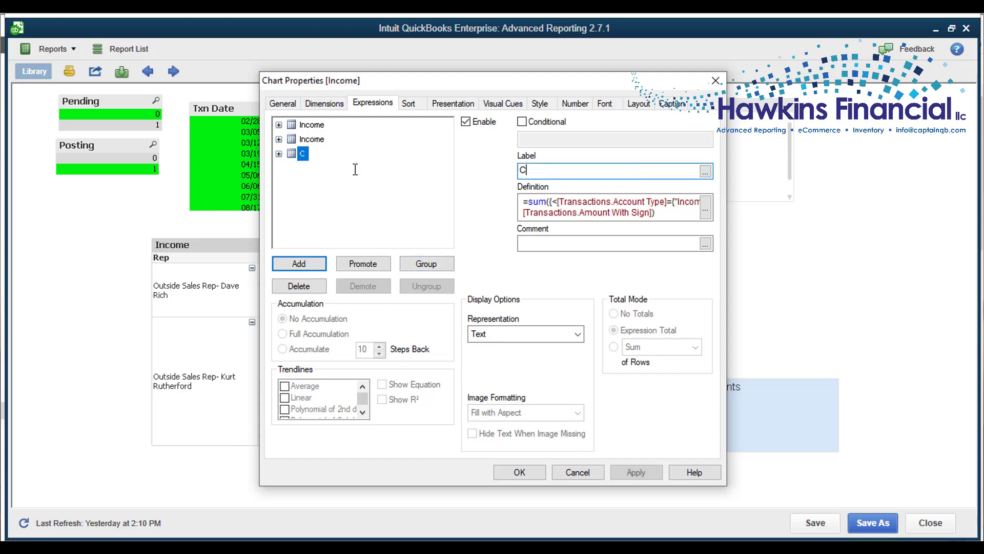
text(ost of Goods Sold)
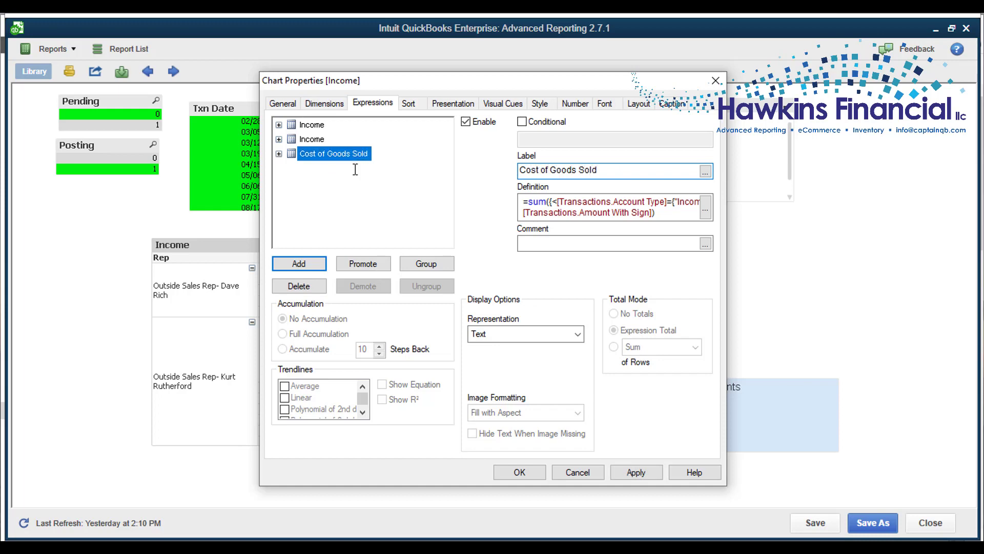
Change the account type in the Cost of Goods Sold expression's set modifier to "Cost of Goods Sold" and apply it to the table.
click(707, 209)
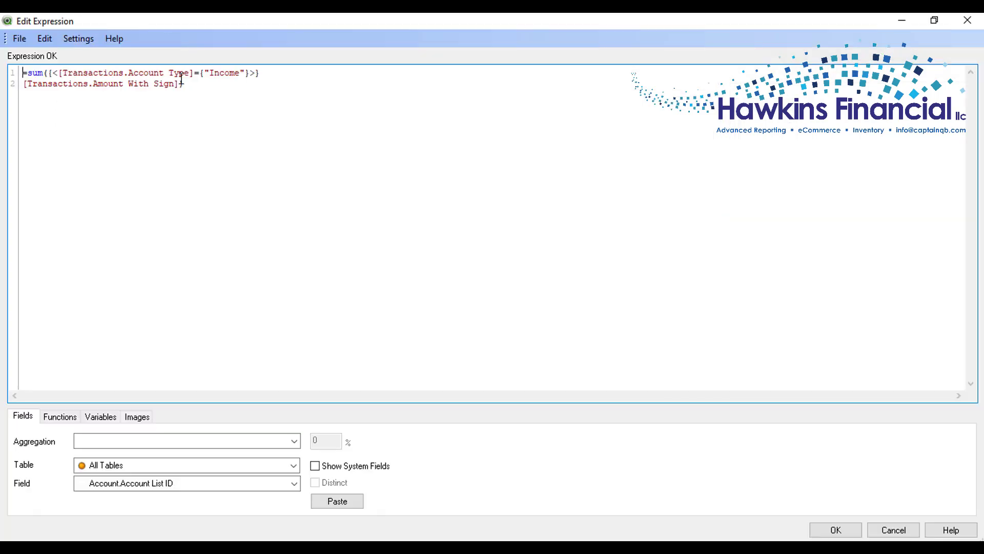
drag(211, 72, 244, 73)
text(Cost of)
key(BackSpace)
key(BackSpace)
key(BackSpace)
text(OF)
text(f Goods Sold)
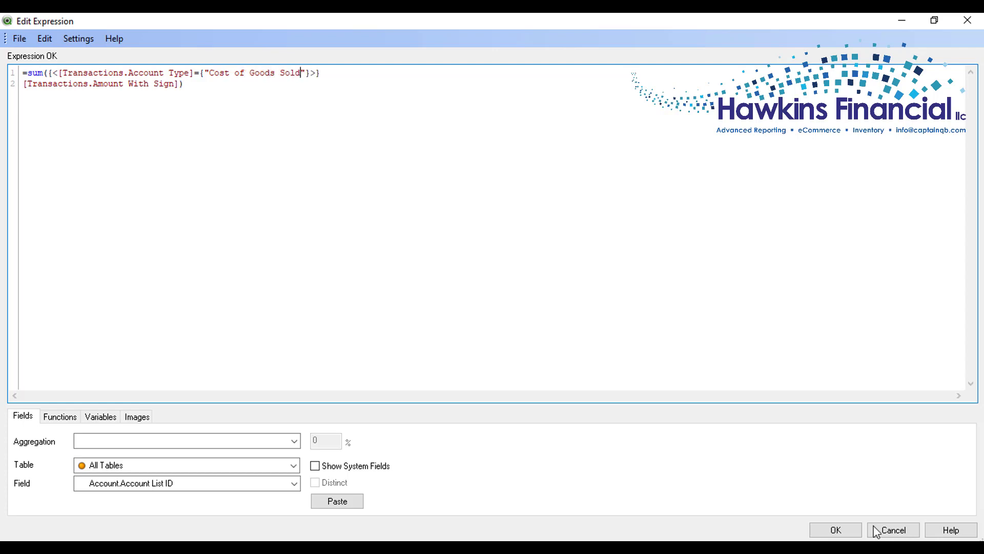
click(833, 530)
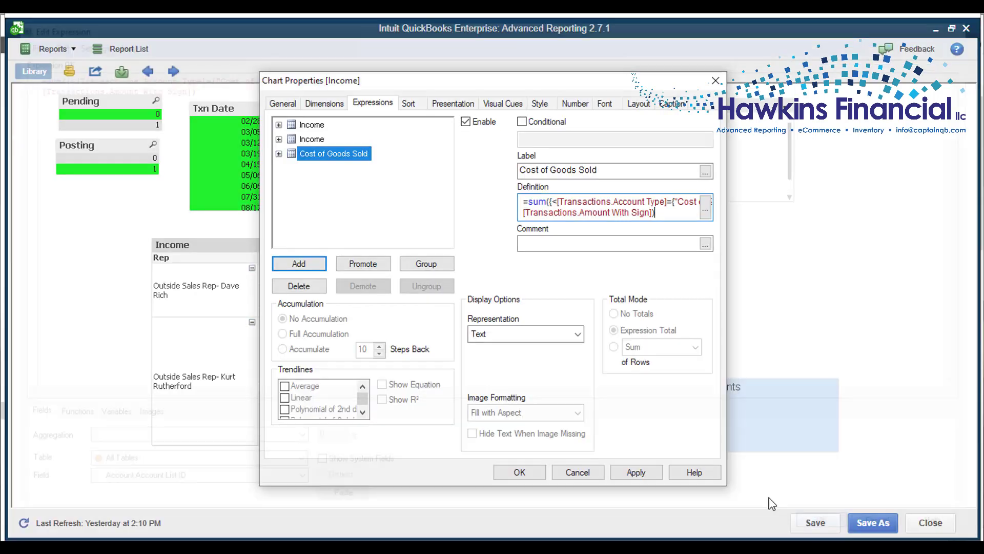
click(517, 472)
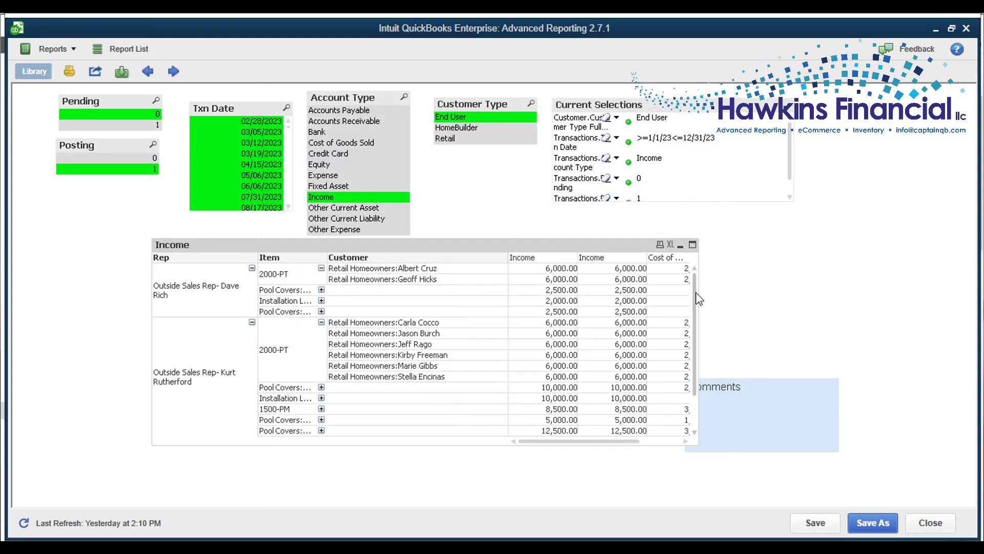
Widen the Income table to fit the Cost of Goods Sold column, and clear the account type selection in Current Selections.
drag(698, 292, 810, 291)
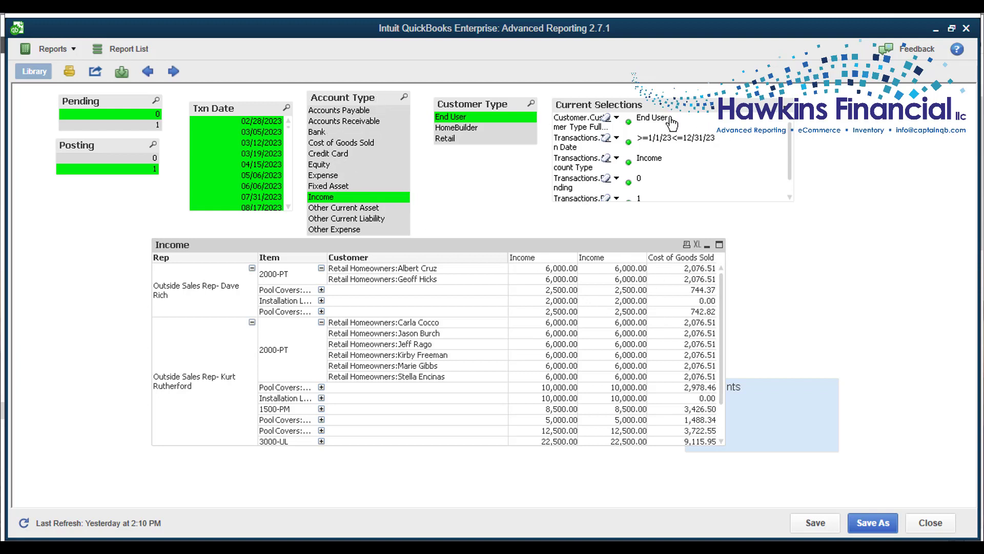
scroll(696, 148, down, 1)
scroll(696, 148, up, 1)
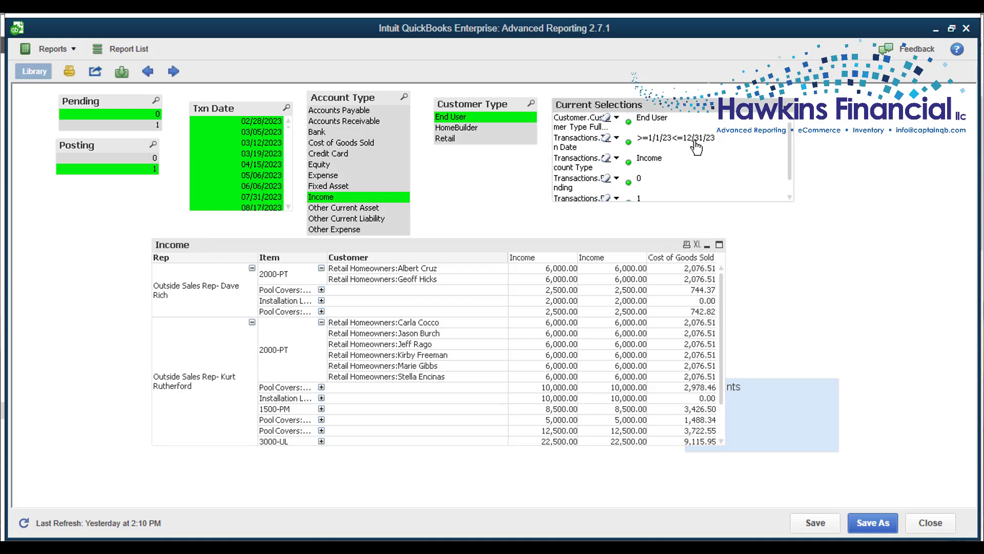
click(607, 158)
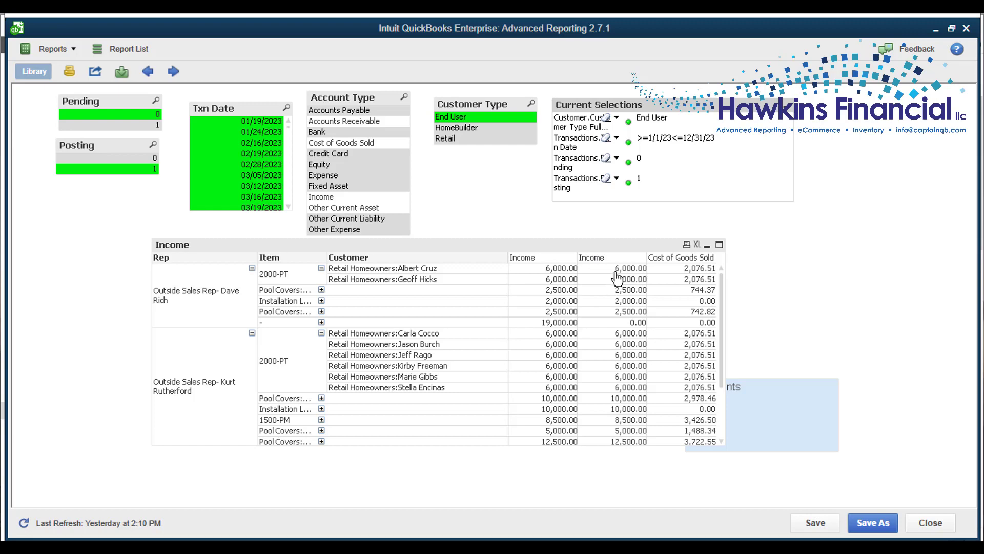
Disable the first Income expression, the plain sum without a set modifier, and apply the change to the table.
right_click(661, 266)
key(Escape)
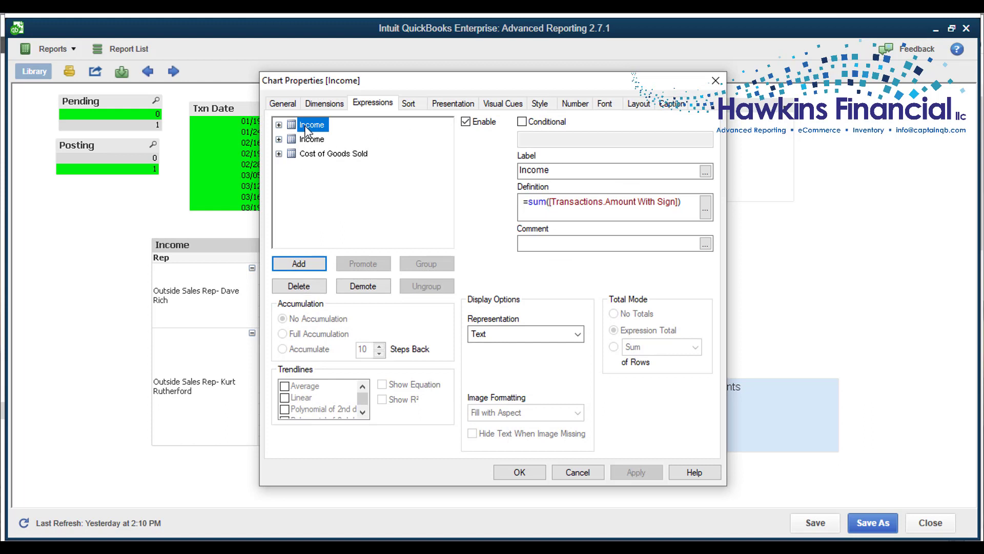
click(466, 121)
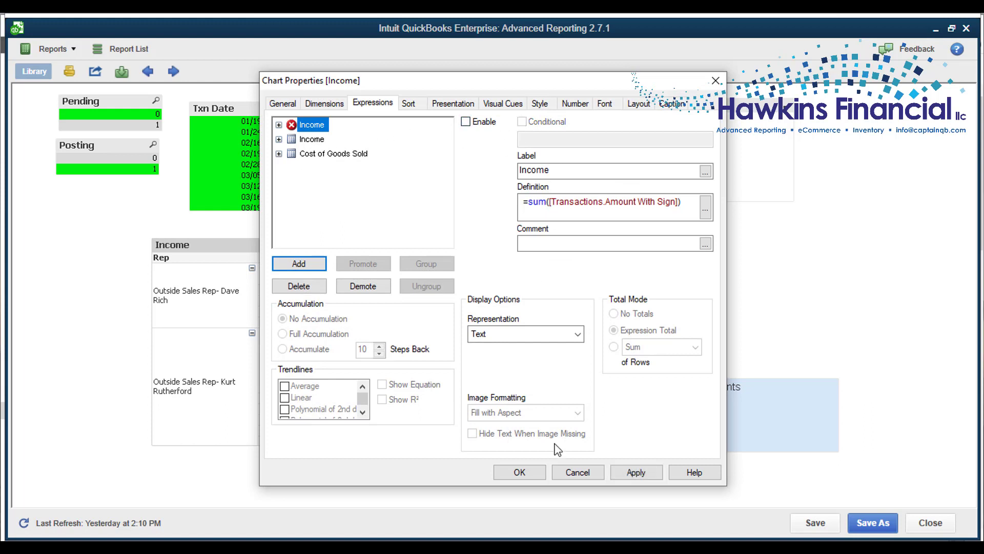
click(520, 472)
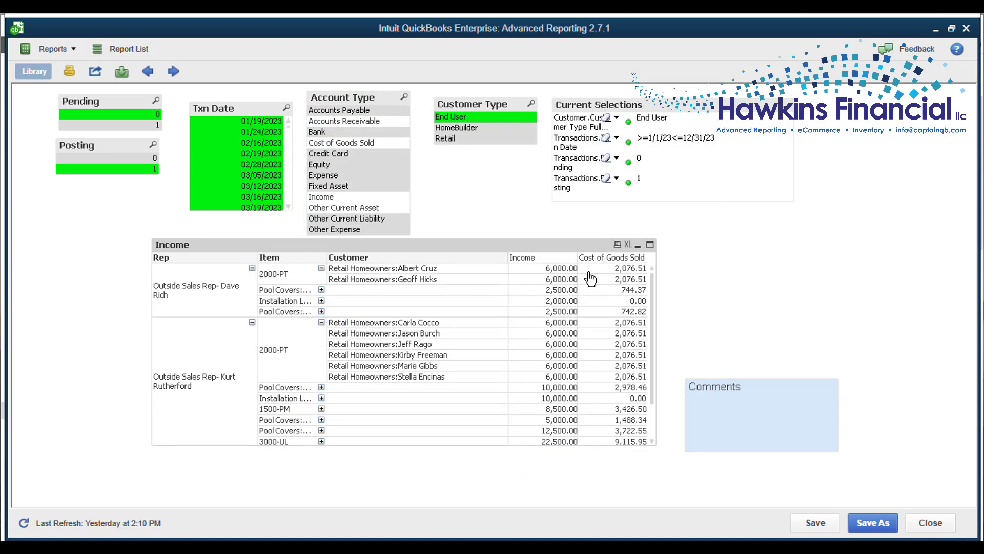
Add a new expression to the Income table with the definition =[Income]-[Cost of Goods Sold].
right_click(613, 266)
click(637, 266)
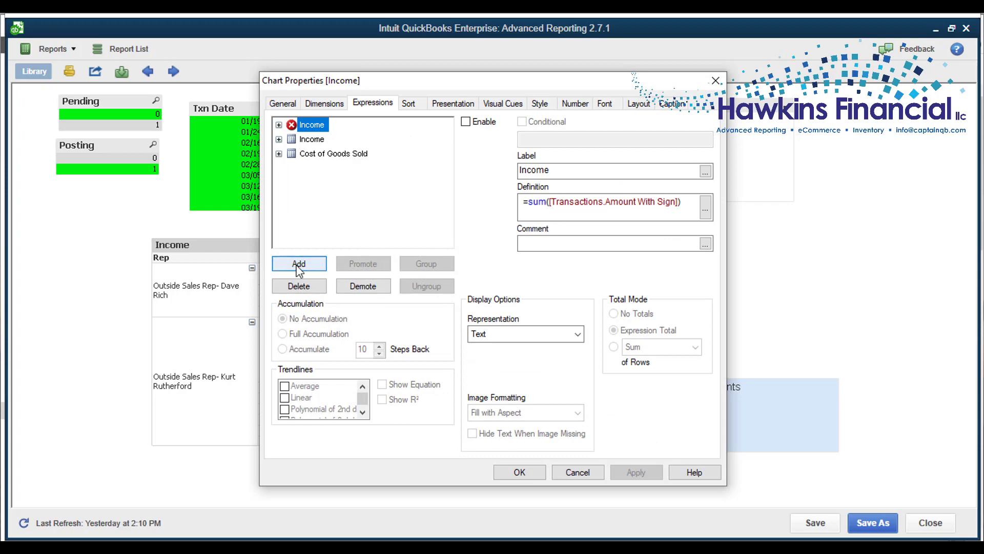
click(299, 265)
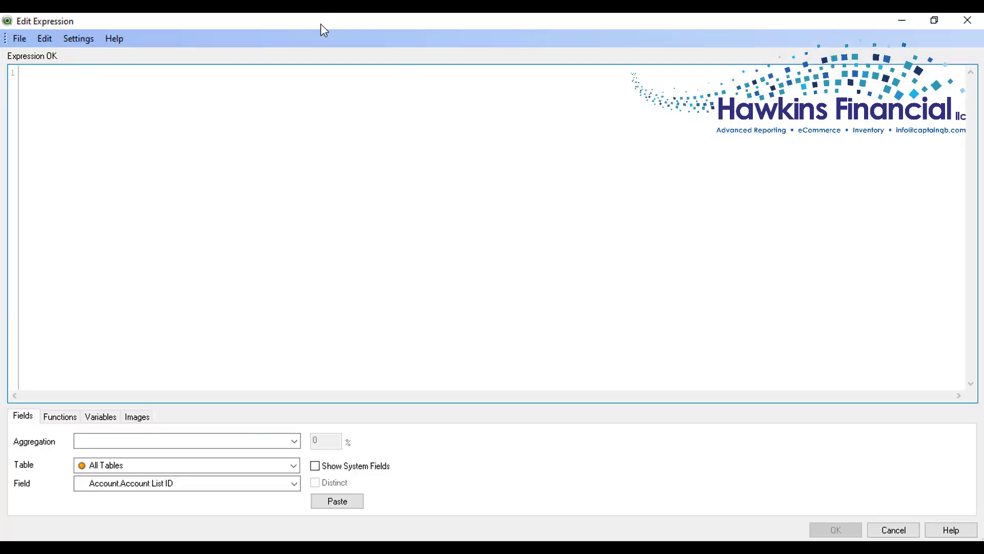
drag(321, 24, 462, 227)
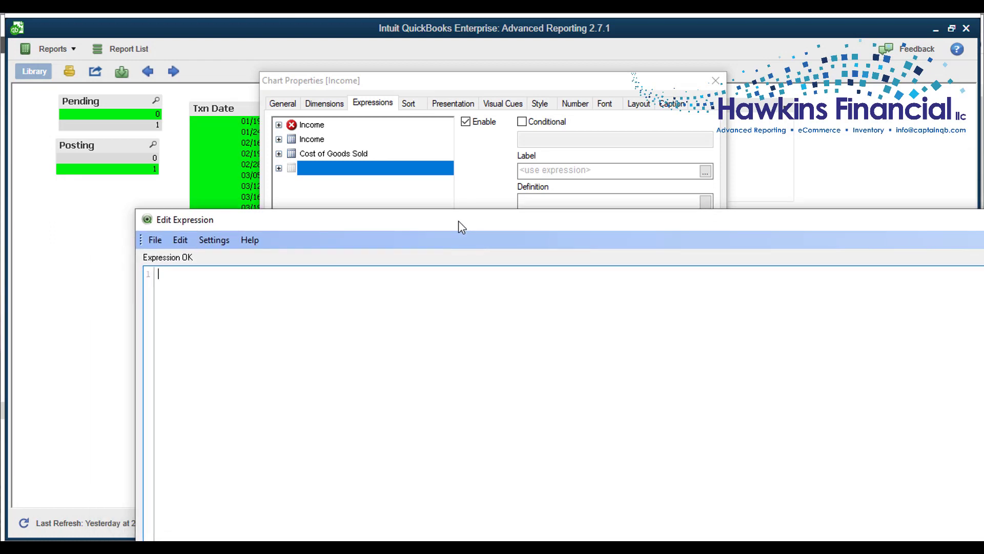
text(=[)
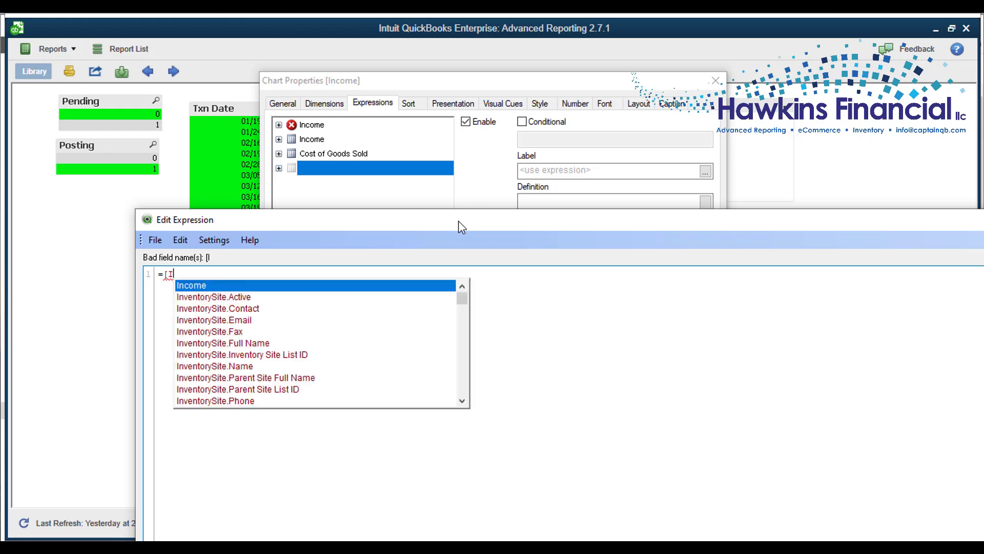
text(Inco)
key(Return)
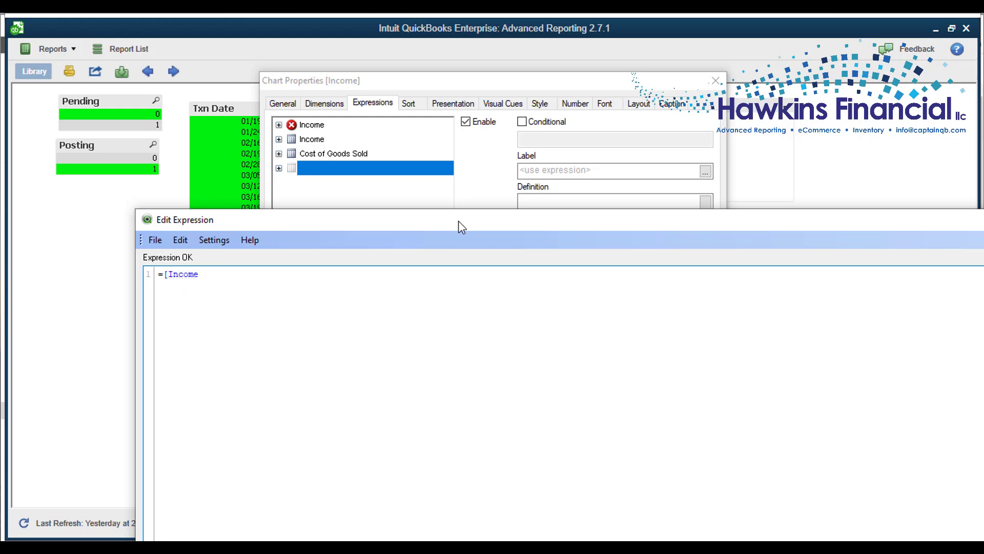
text(-[Cost)
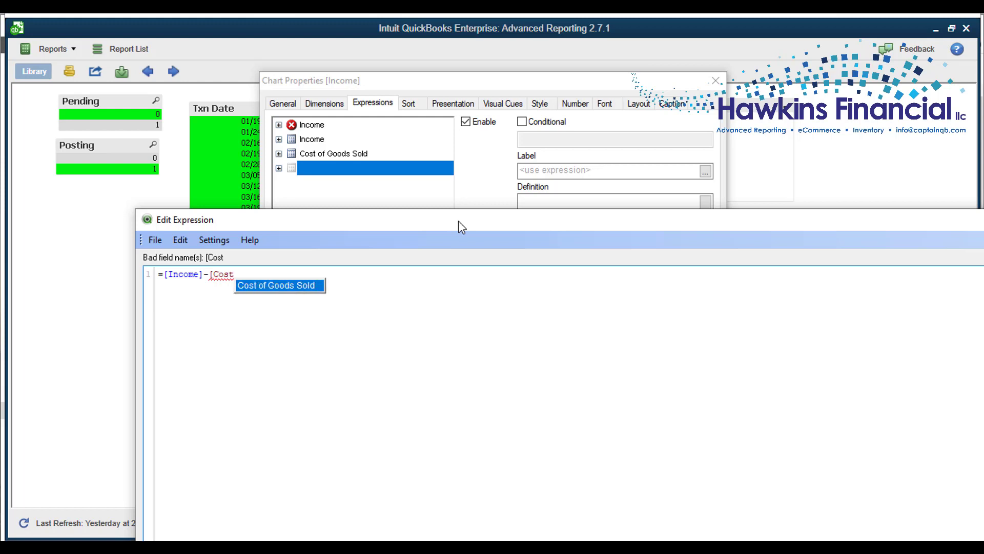
text( of Goods Sol)
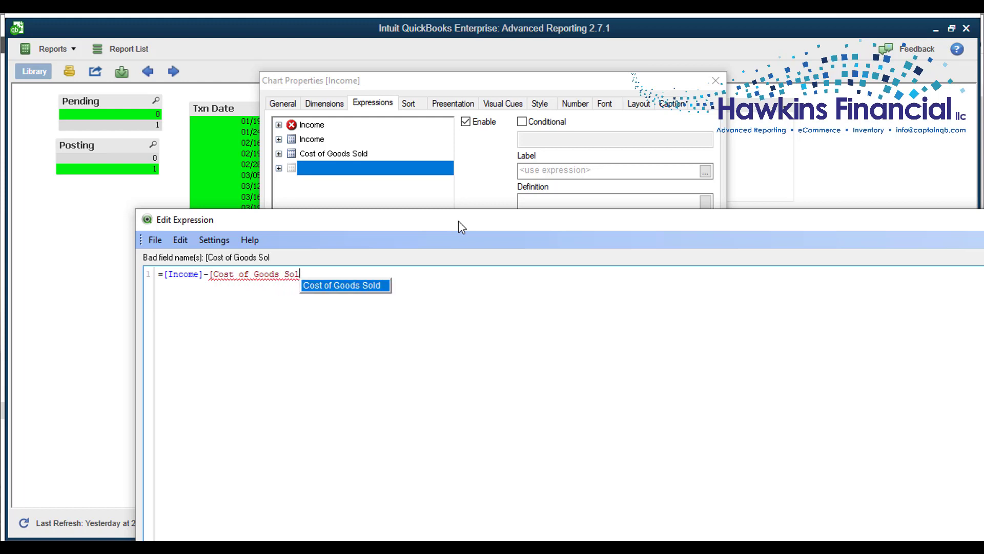
key(Return)
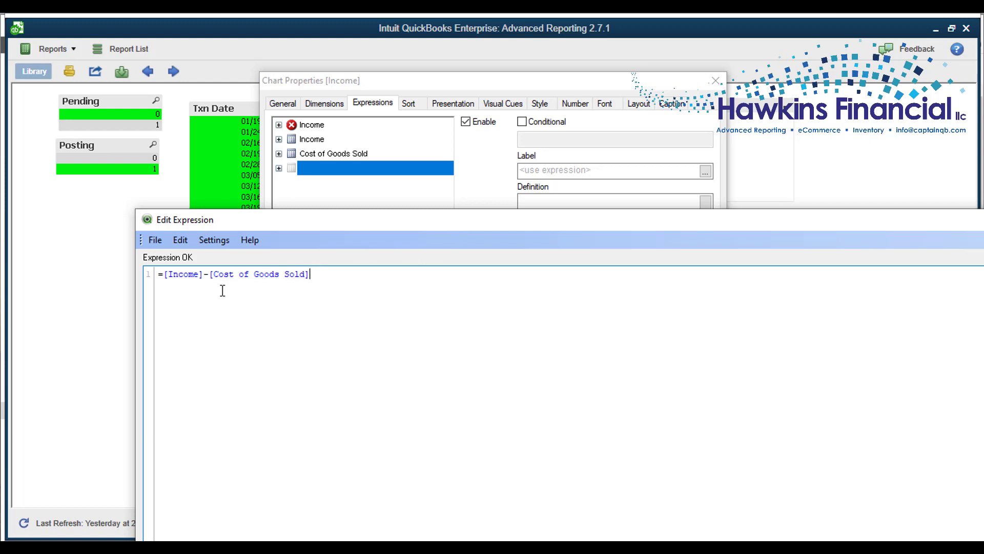
click(155, 283)
double_click(456, 220)
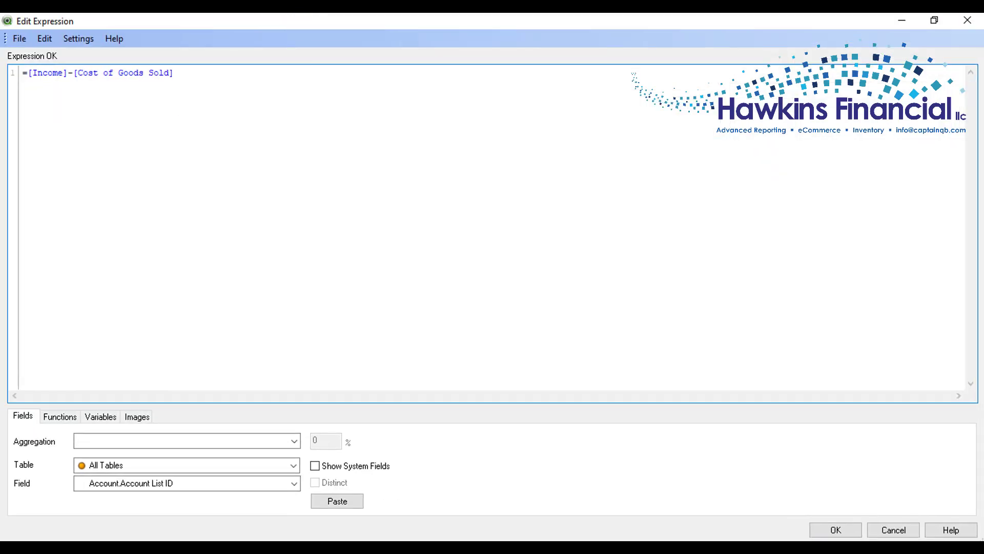
click(836, 529)
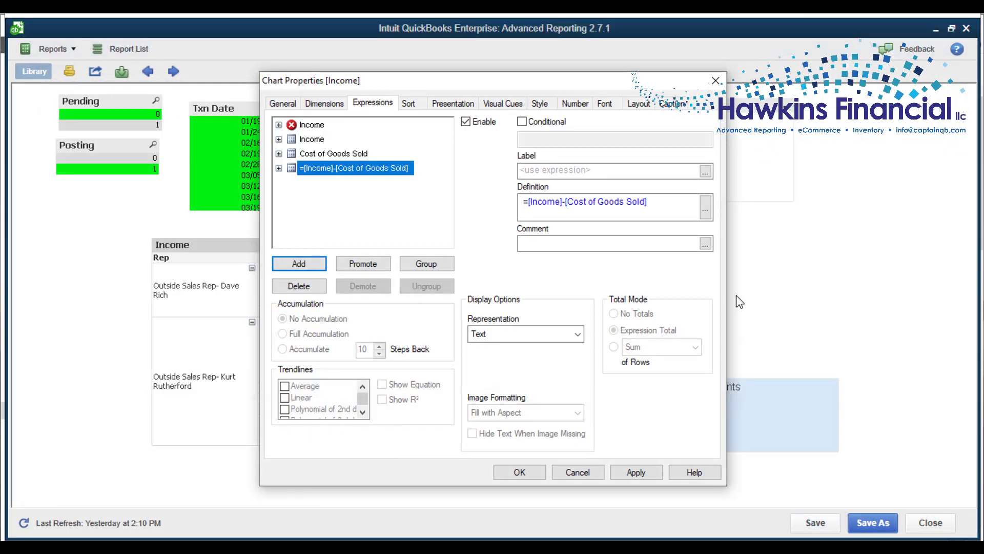
Label the new difference expression "Gross Margin" and apply it to the Income table.
click(593, 171)
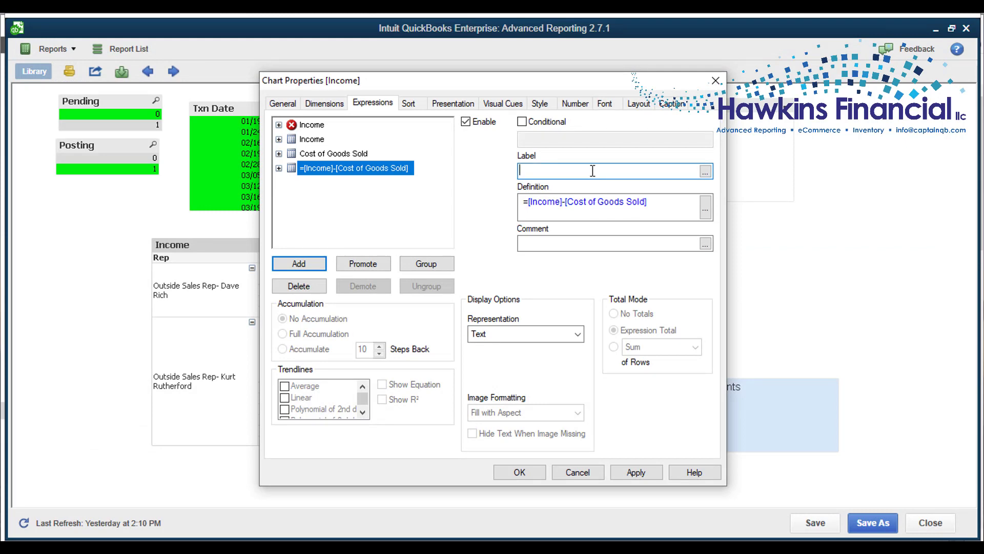
text(Gross M)
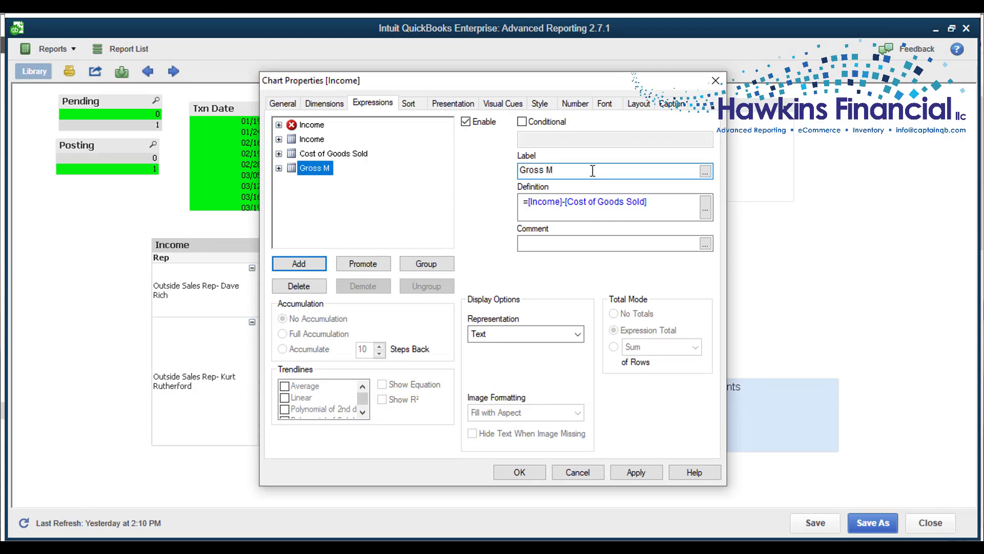
text(argin)
click(519, 471)
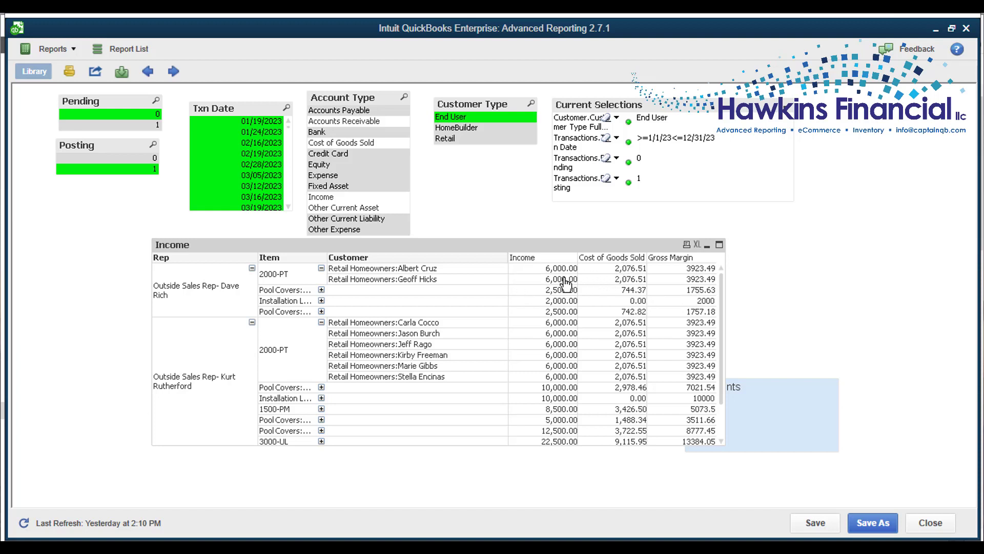
Set the number format of the Gross Margin expression to fixed with 2 decimals and apply it.
right_click(670, 268)
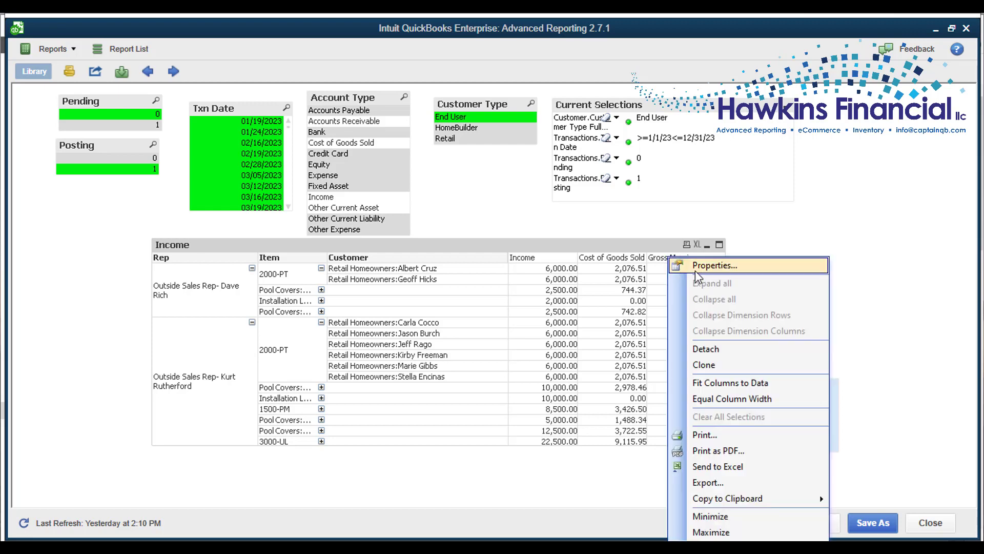
click(695, 267)
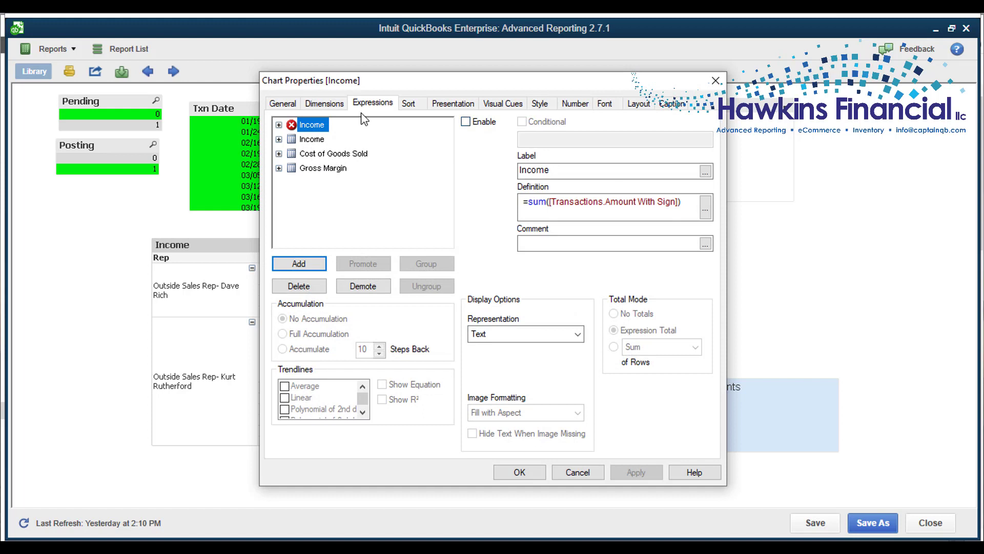
click(575, 103)
click(313, 173)
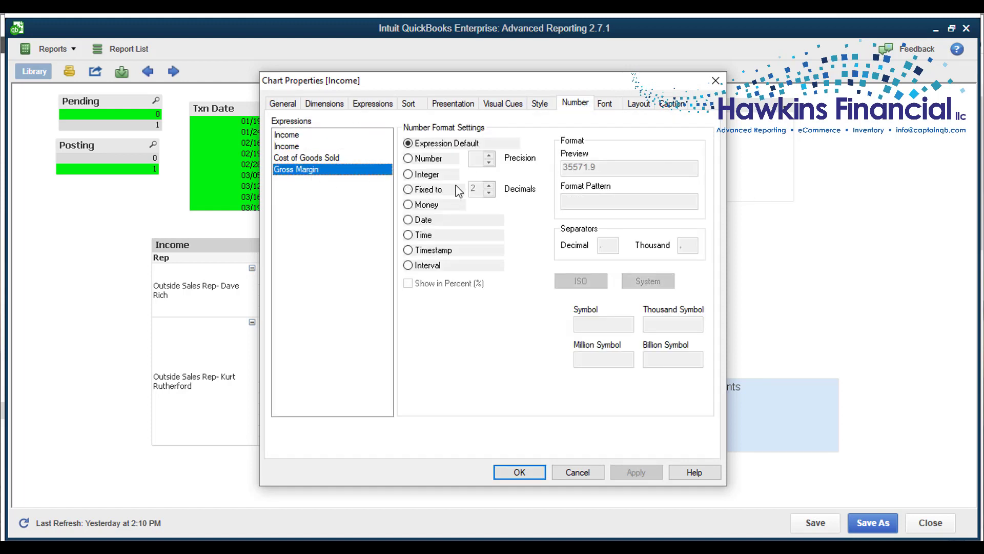
click(421, 194)
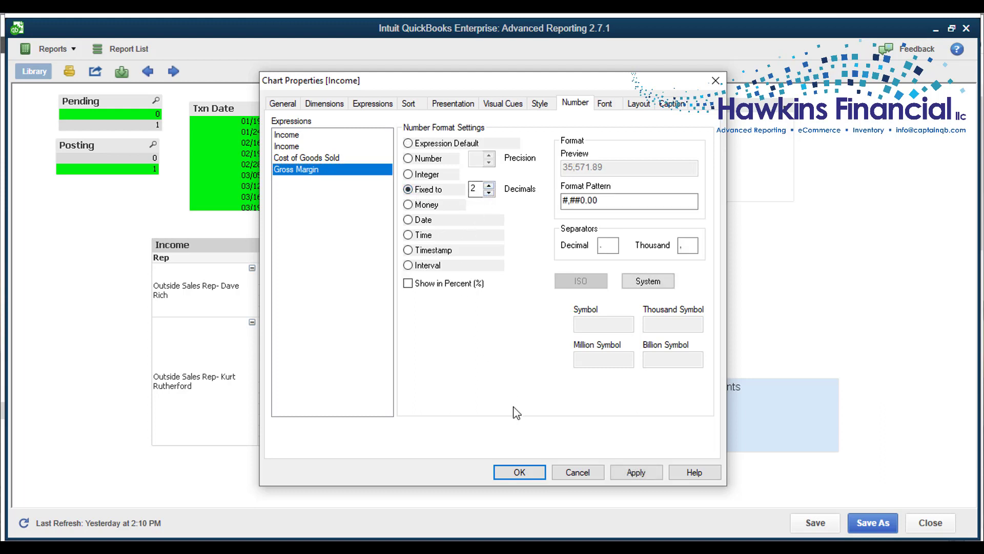
click(520, 472)
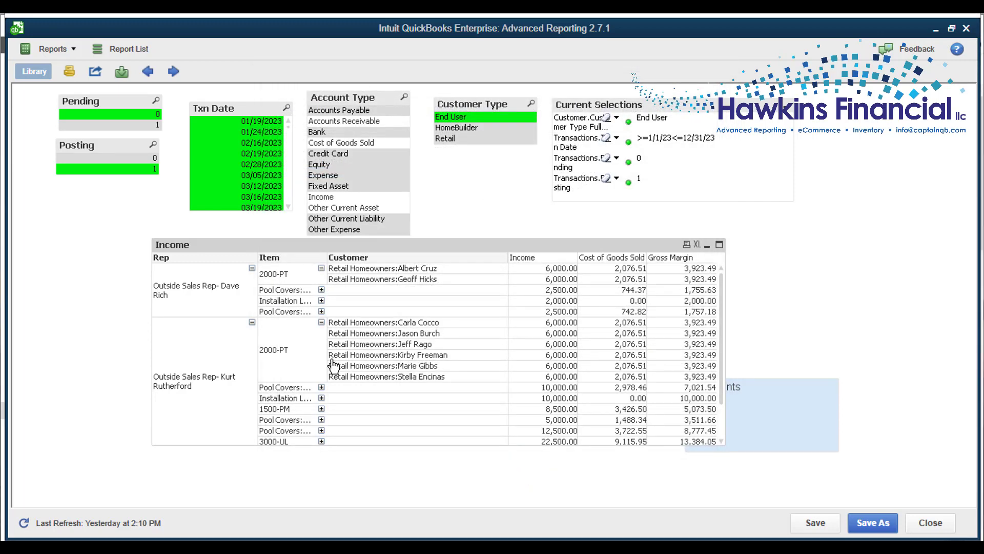
Collapse the whole Income table to one row per rep, and expand all its levels down to the customers.
right_click(201, 291)
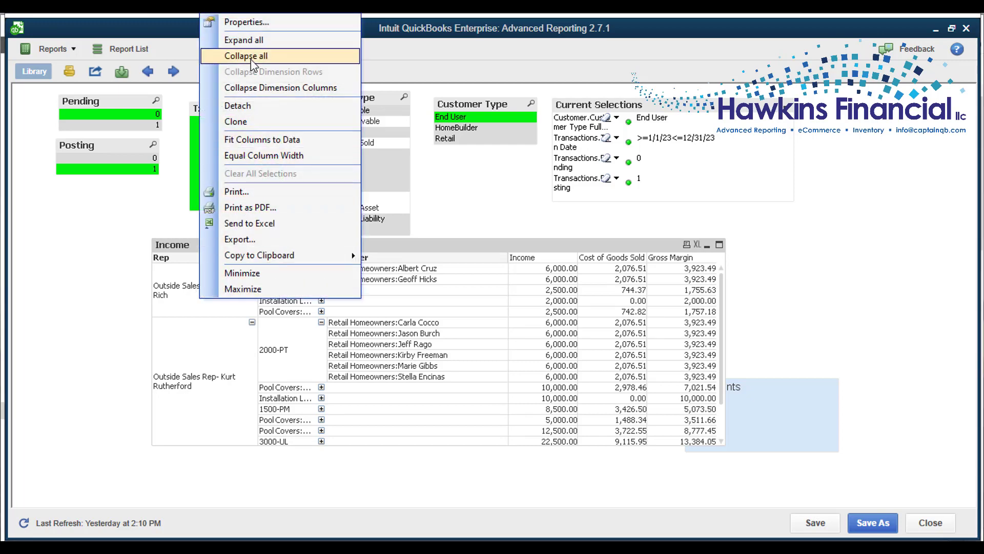
click(284, 56)
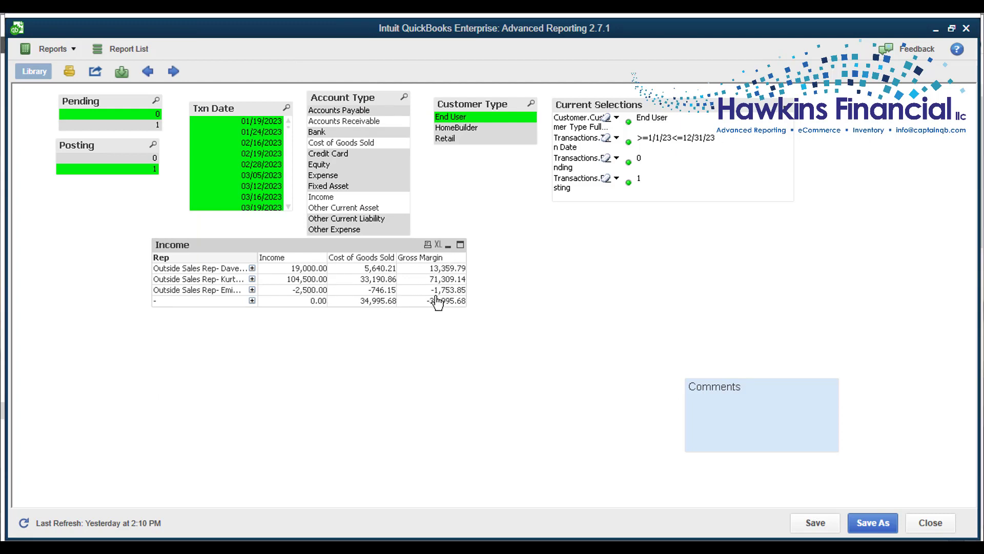
right_click(226, 286)
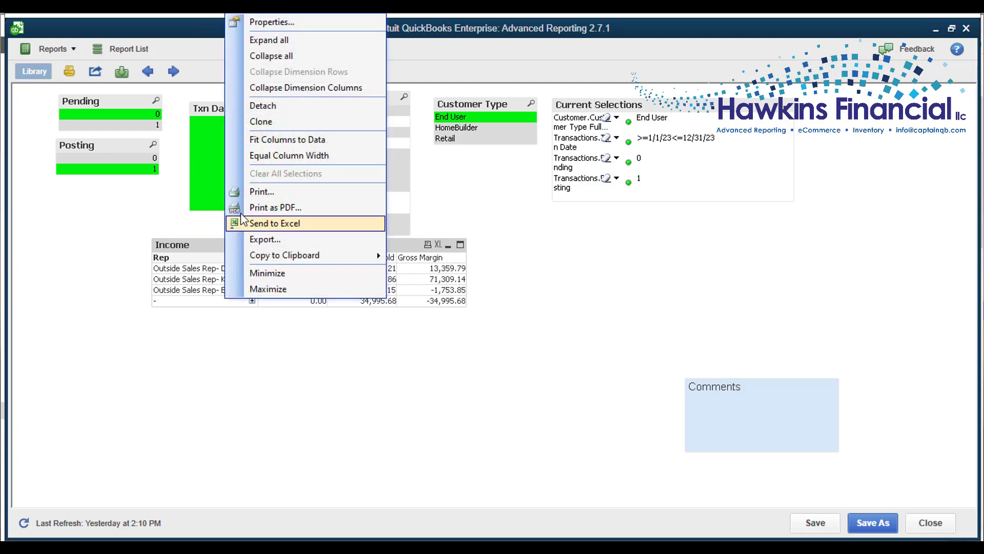
click(285, 40)
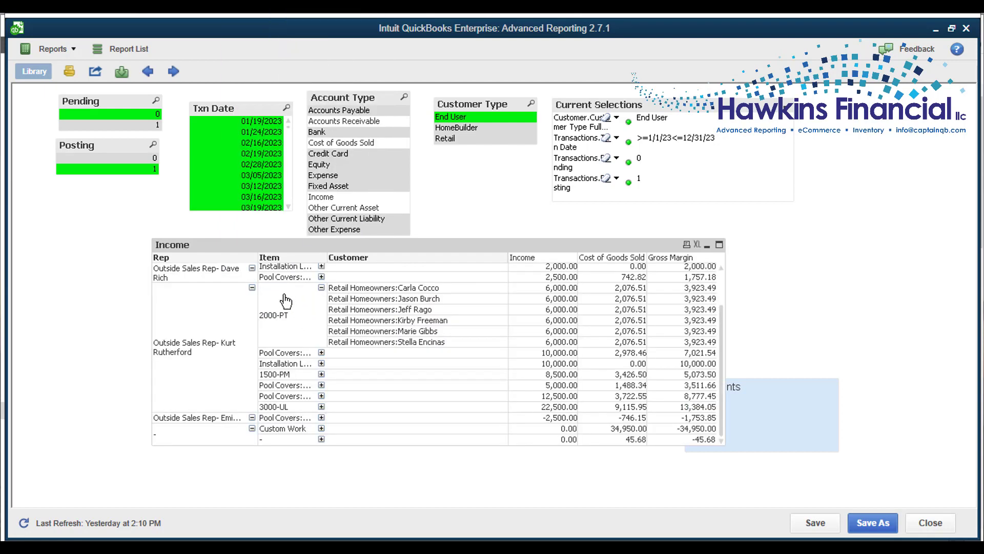
right_click(303, 303)
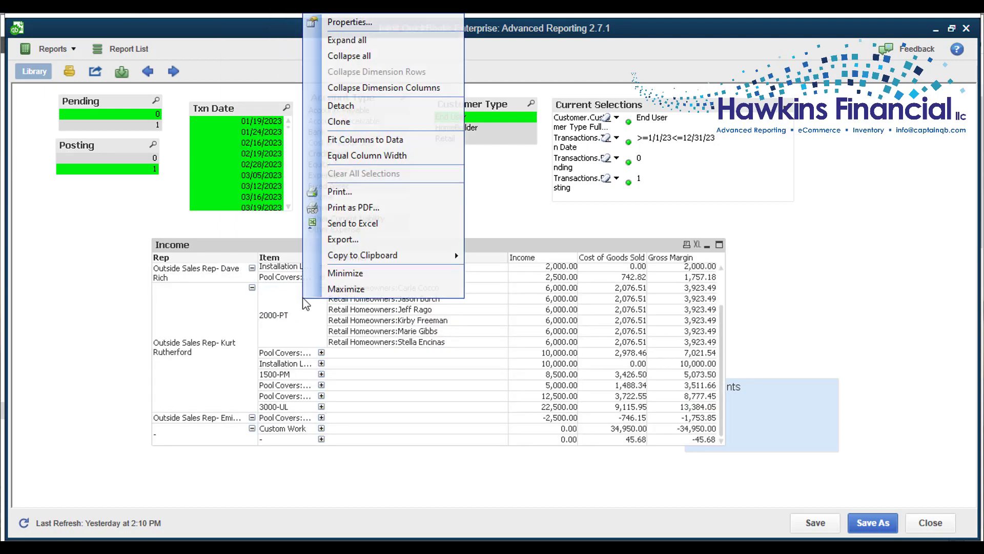
click(386, 38)
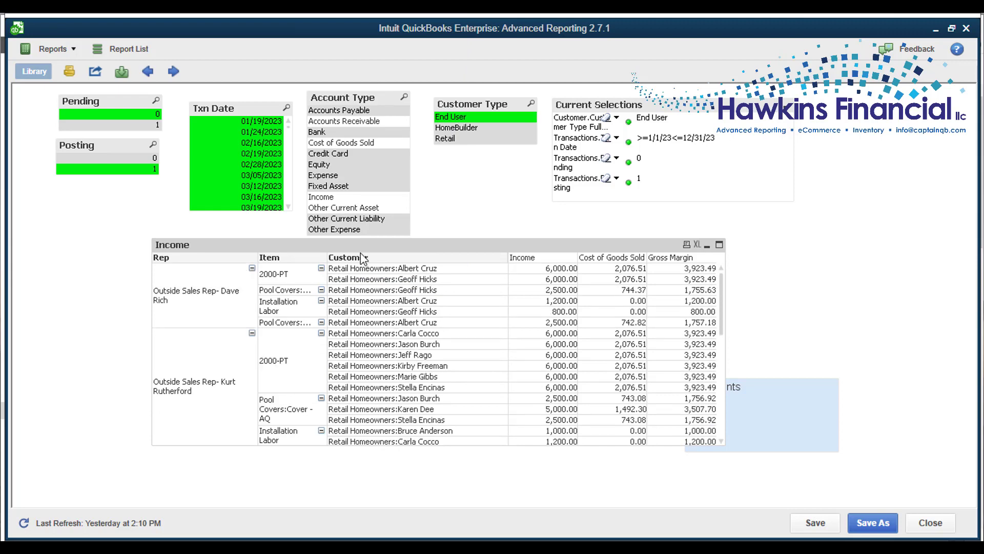
Move the Customer column ahead of the Item column in the Income table, and widen the Item column to fit its names.
drag(373, 265, 286, 267)
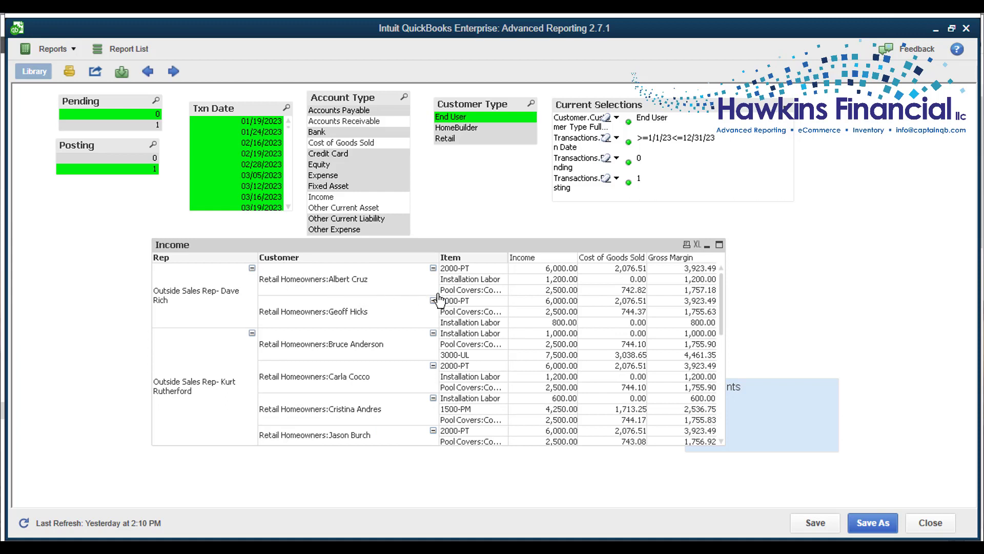
double_click(511, 257)
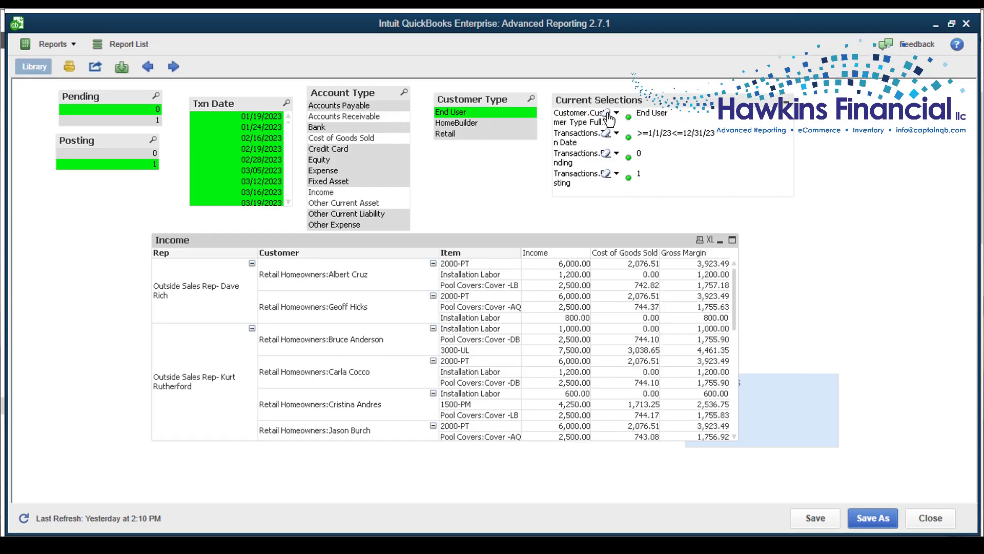
Clear the customer type selection in Current Selections and send the Income table to Excel.
click(607, 118)
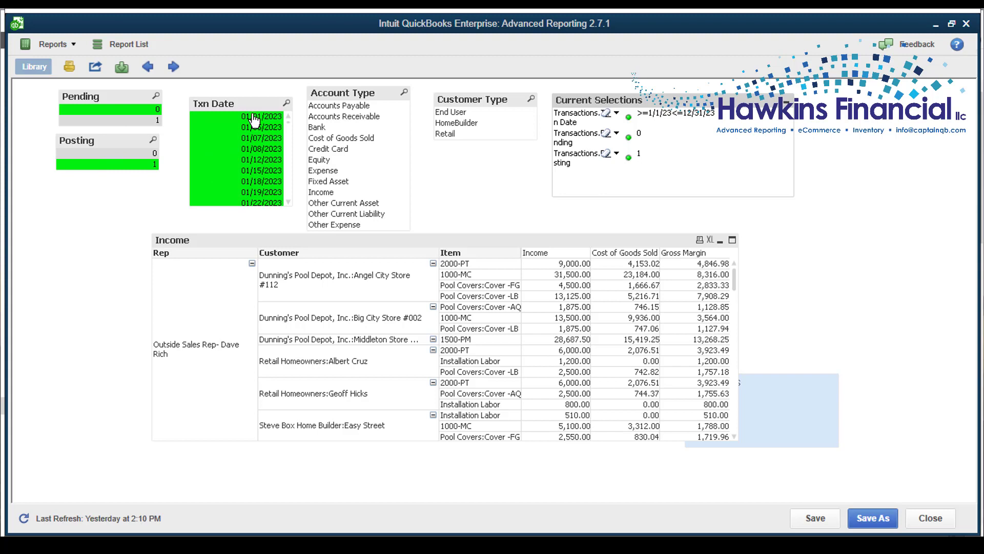
click(707, 241)
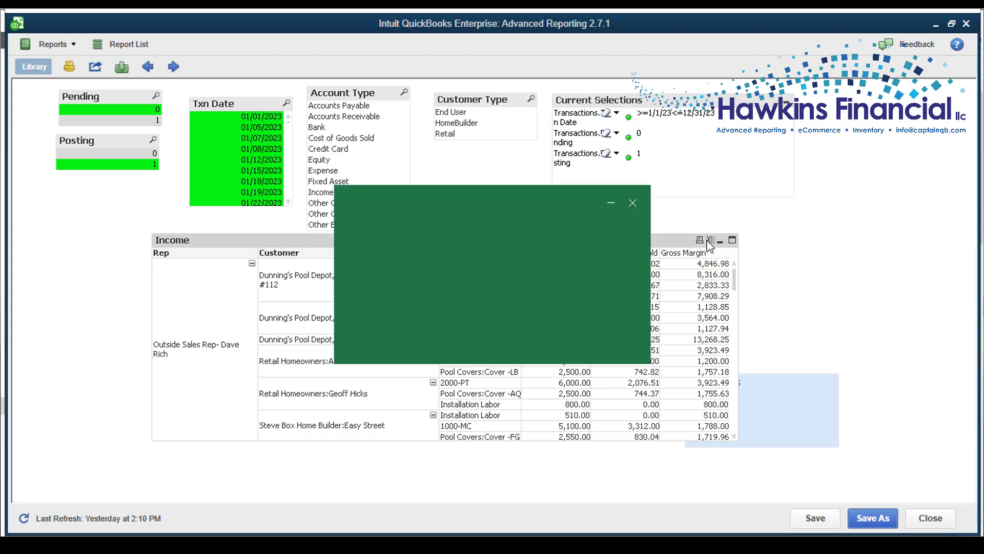